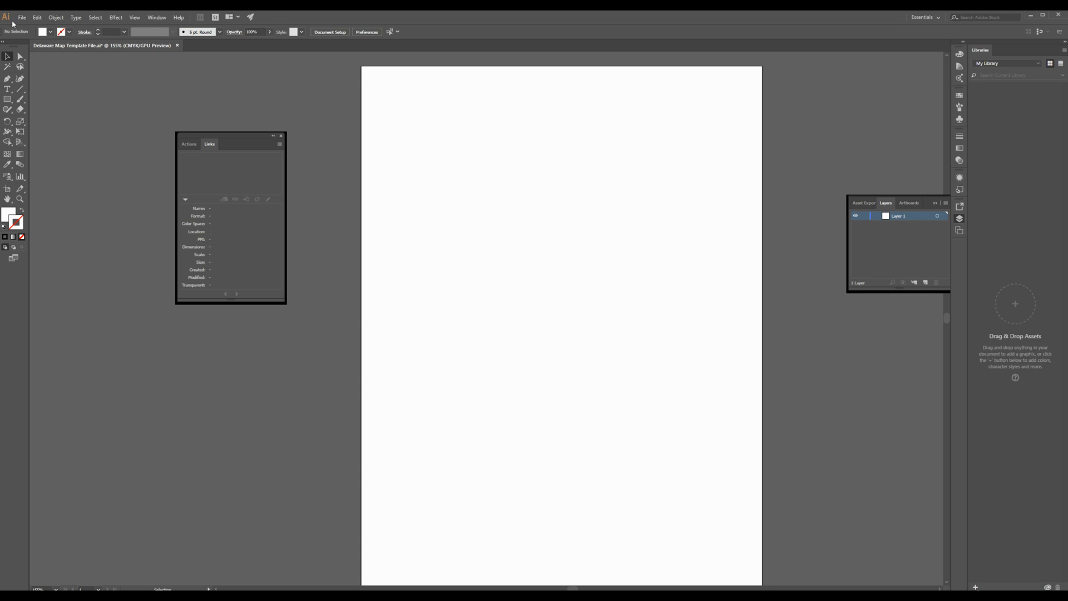
Step: Place the Delaware map image "unnamed (1)" from the Desktop and move it up to the middle of the artboard
{"action": "left_click", "coordinate": [23, 17]}
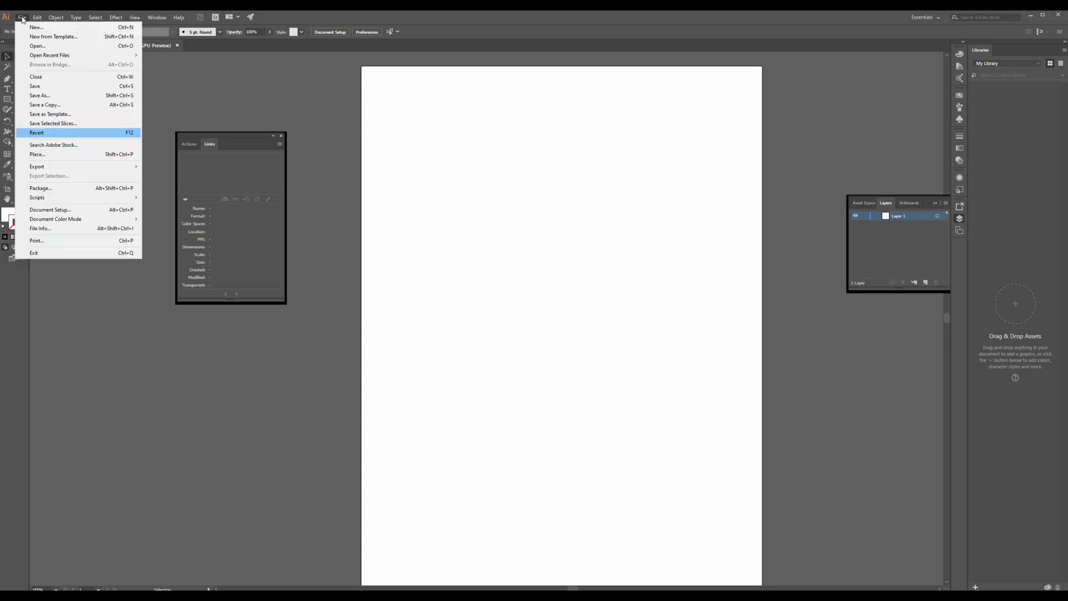
{"action": "left_click", "coordinate": [54, 152]}
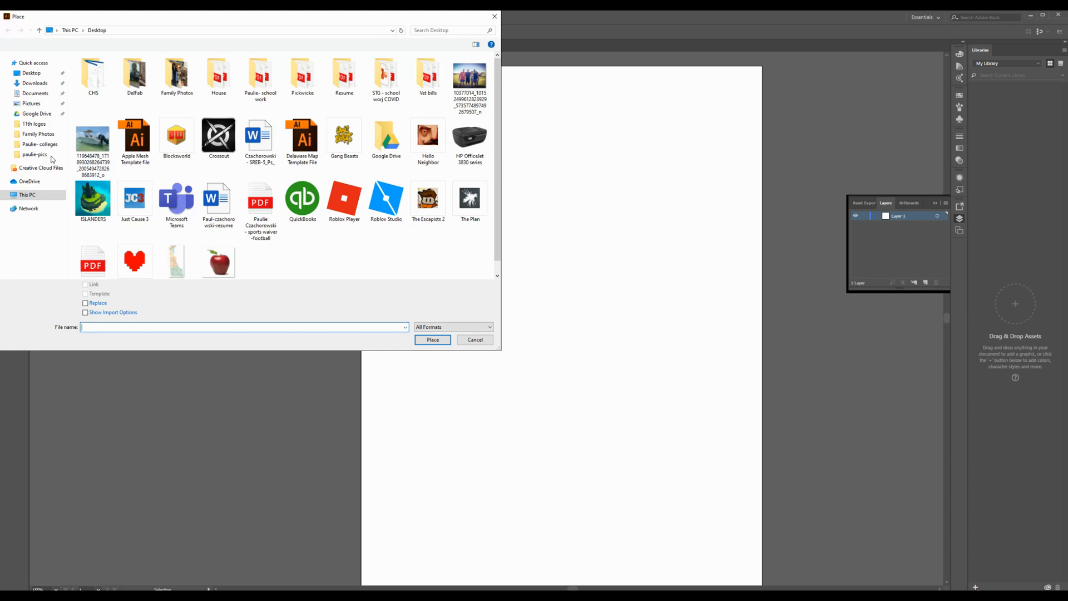
{"action": "left_click", "coordinate": [176, 261]}
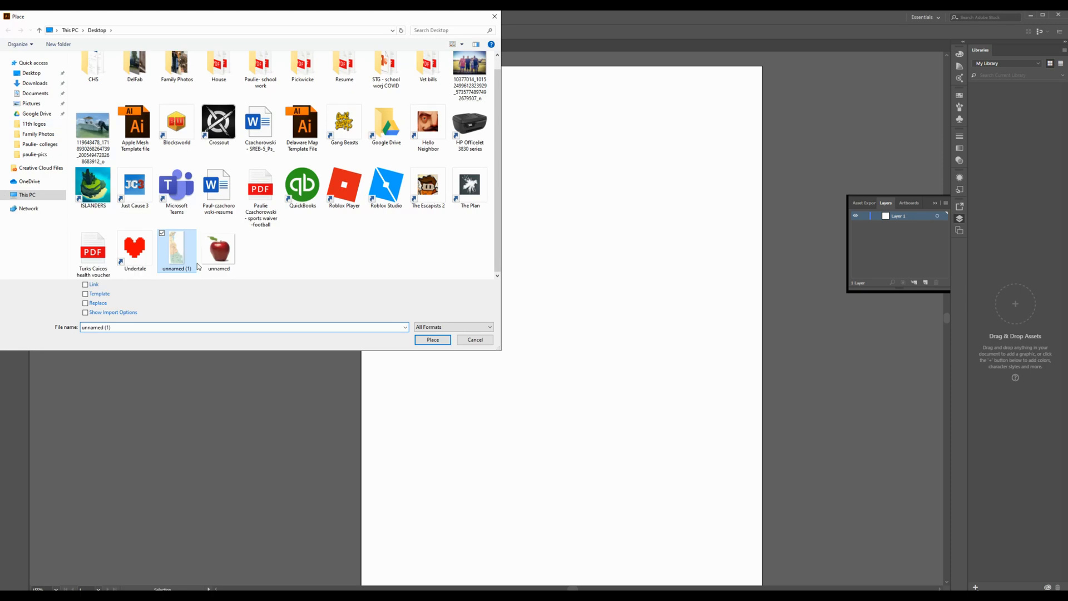
{"action": "left_click", "coordinate": [432, 340]}
{"action": "left_click", "coordinate": [523, 230]}
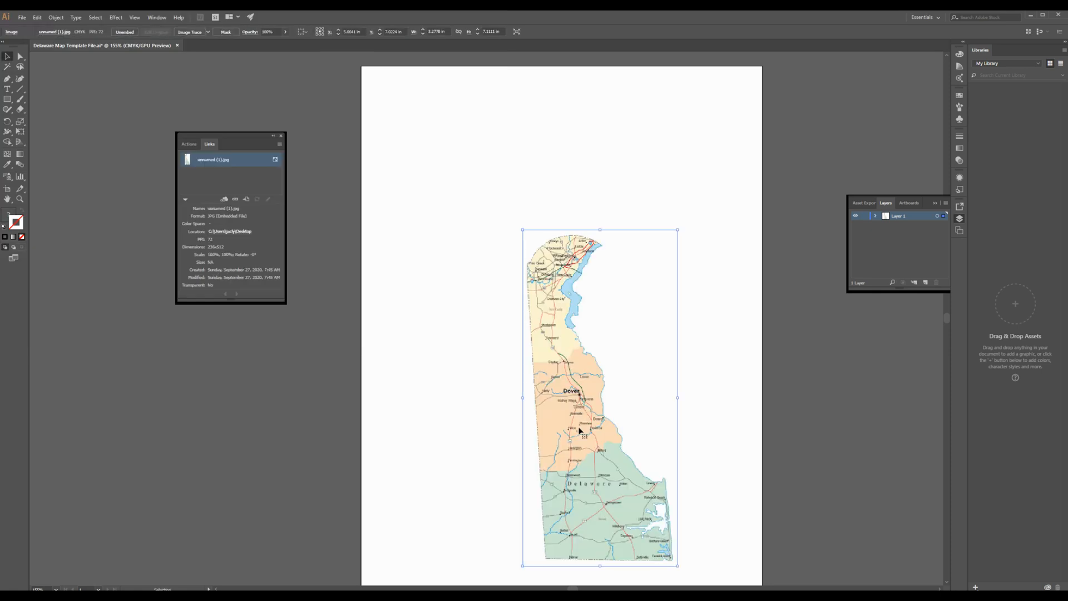
{"action": "left_click_drag", "start_coordinate": [524, 234], "coordinate": [501, 137]}
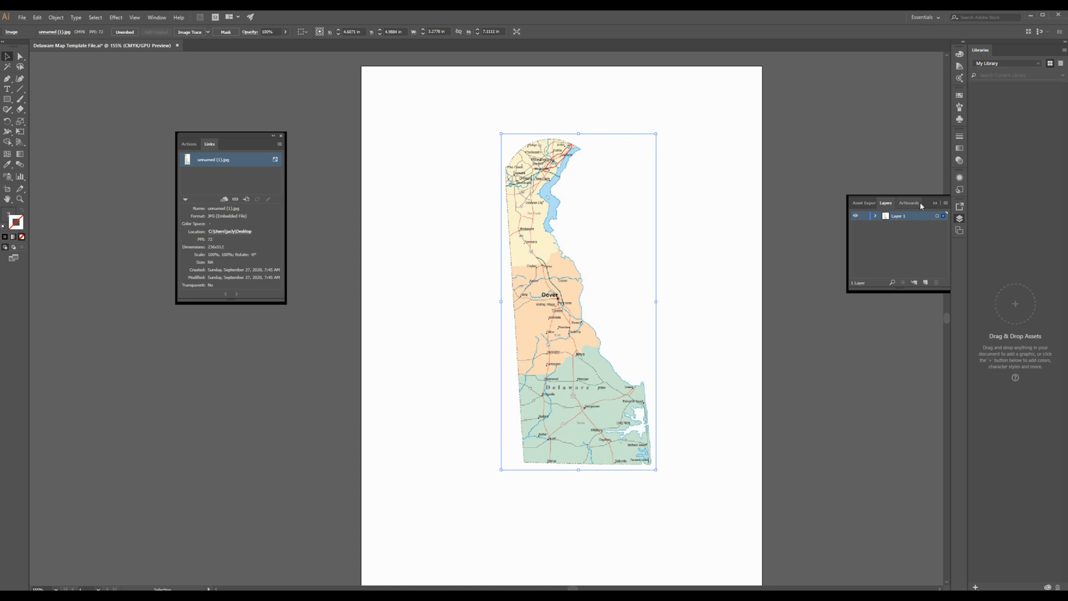
Step: Lock Layer 1, which holds the map image, and create a new layer above it
{"action": "left_click", "coordinate": [935, 203]}
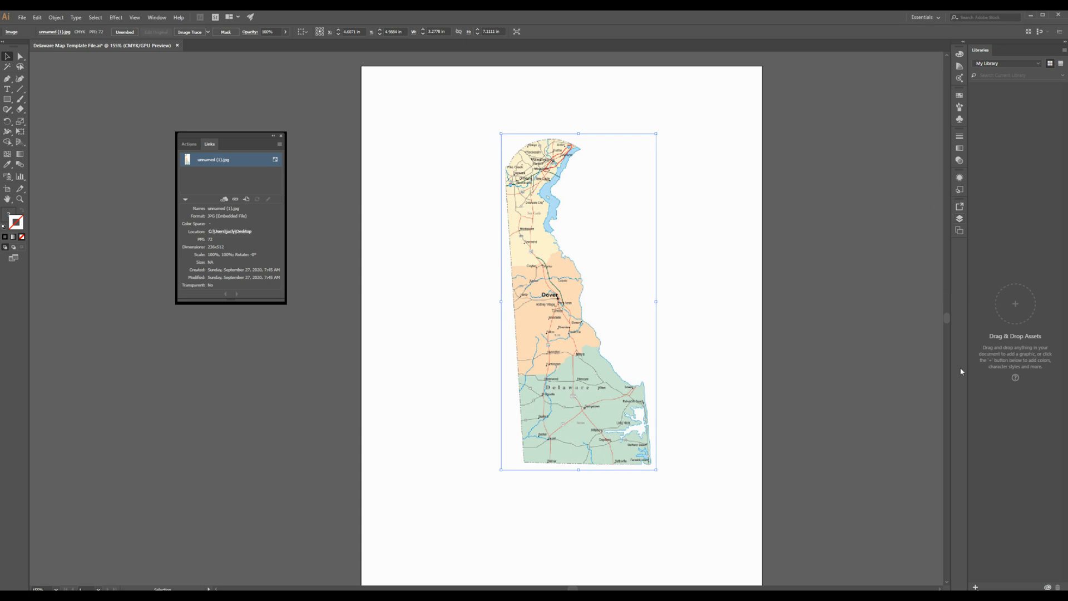
{"action": "left_click", "coordinate": [959, 219]}
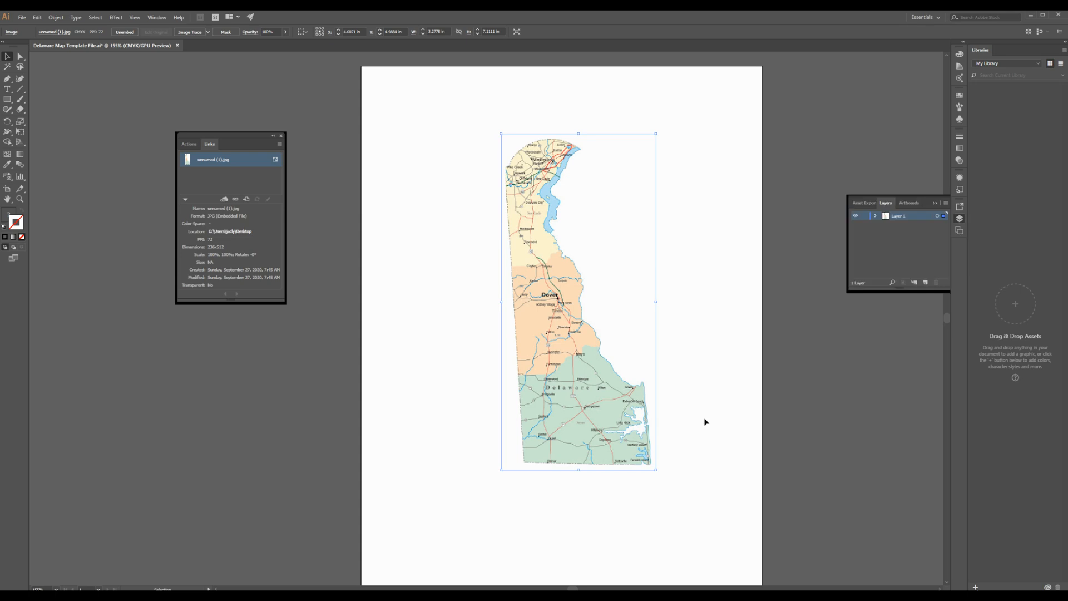
{"action": "left_click", "coordinate": [864, 216]}
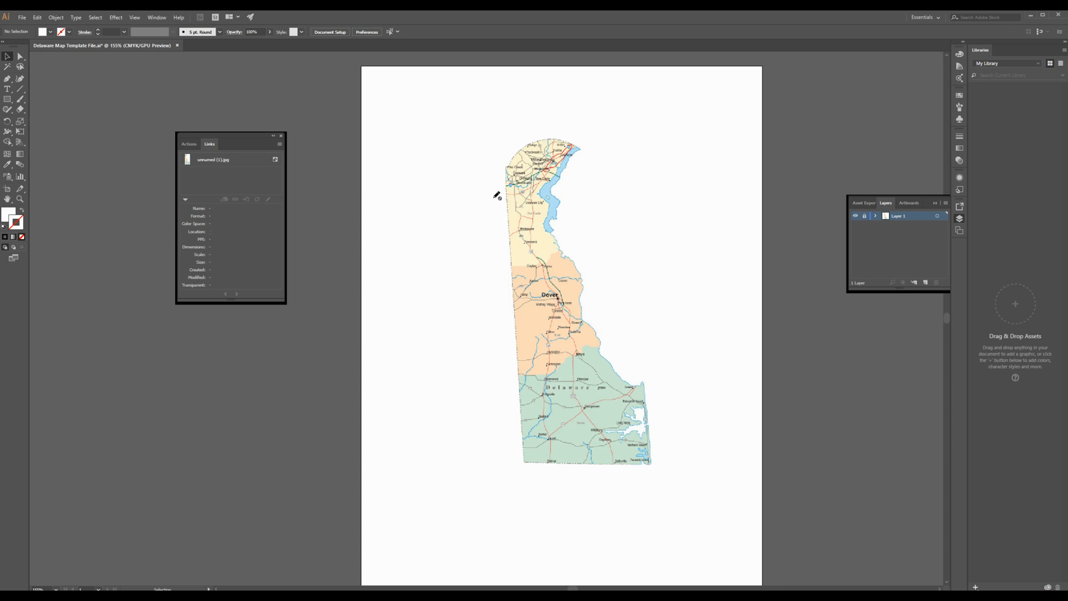
{"action": "left_click", "coordinate": [926, 283]}
{"action": "key", "text": "i"}
{"action": "left_click", "coordinate": [10, 165]}
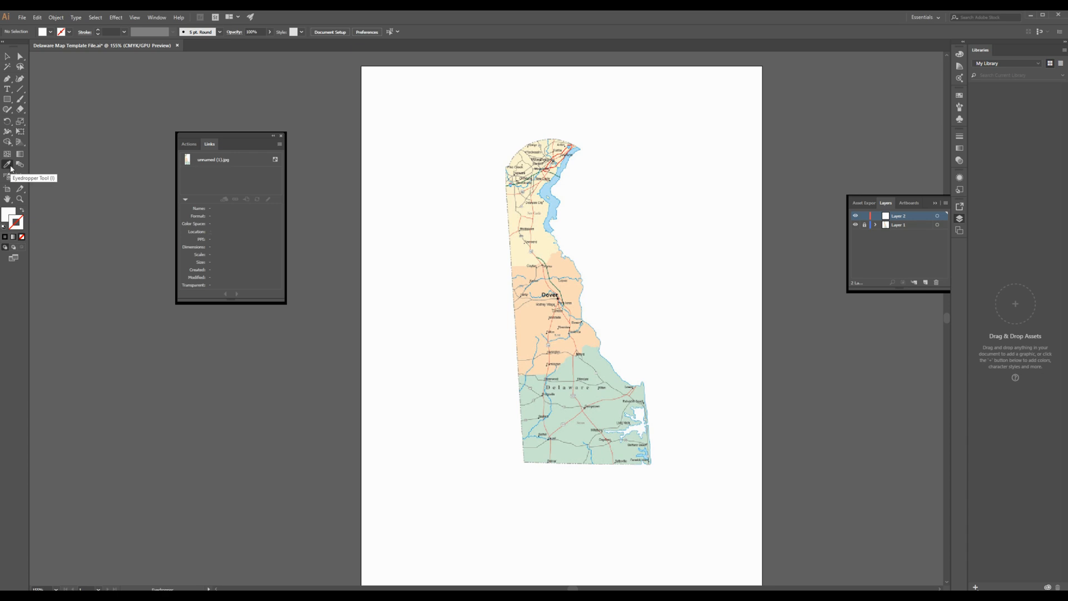
{"action": "left_click", "coordinate": [8, 79]}
{"action": "left_click", "coordinate": [6, 214]}
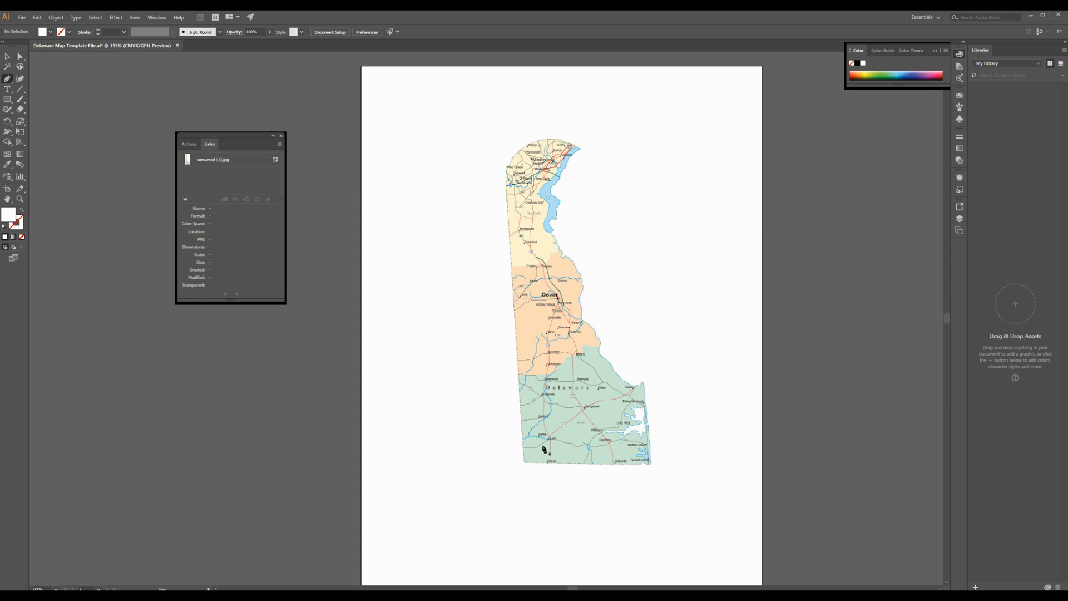
{"action": "left_click", "coordinate": [522, 461]}
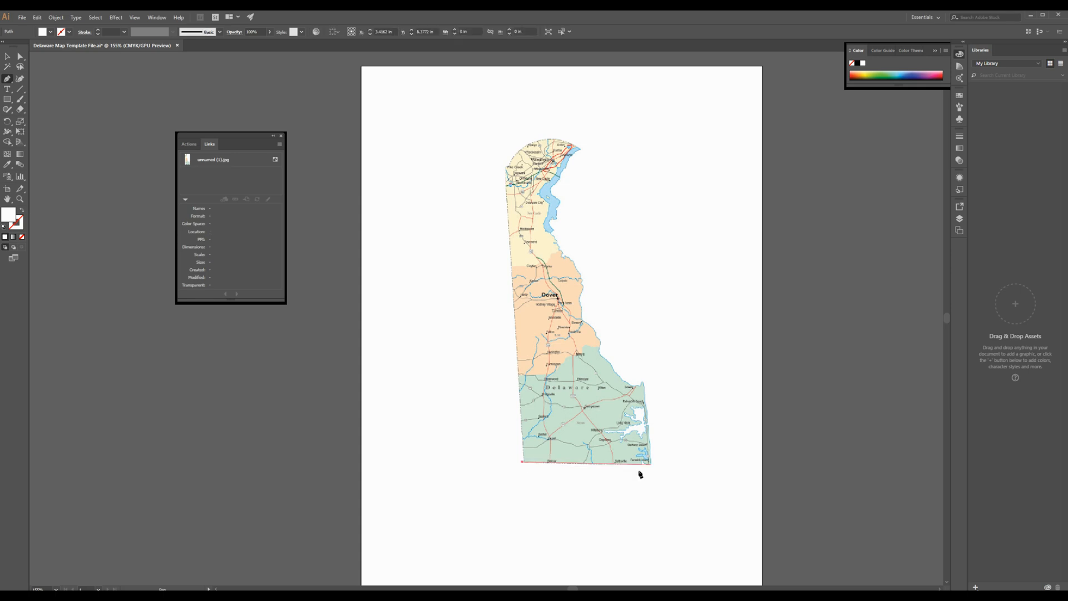
{"action": "left_click", "coordinate": [641, 383]}
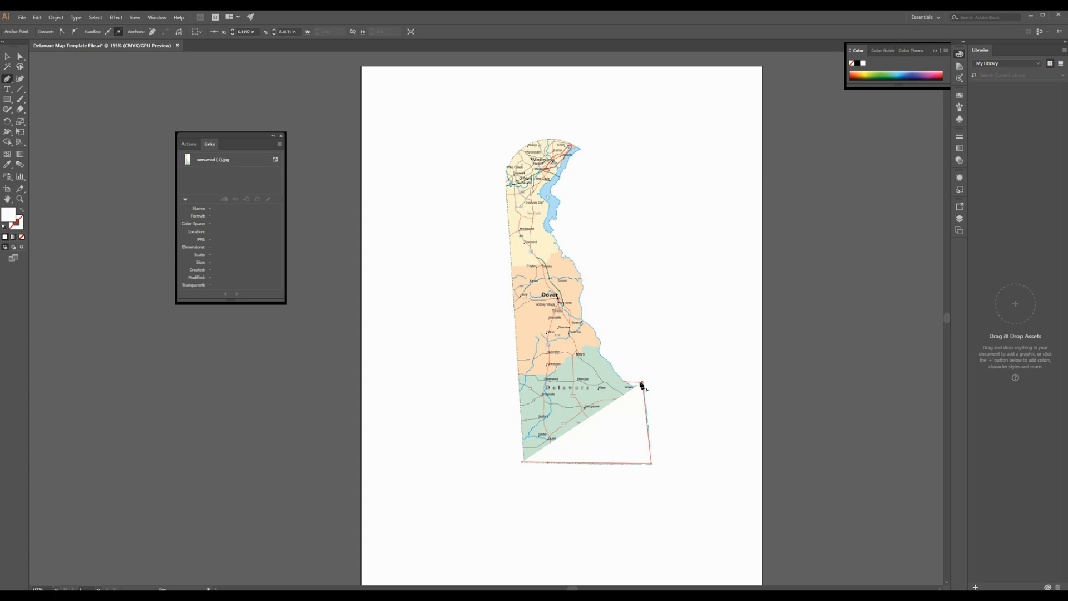
{"action": "left_click", "coordinate": [601, 358]}
{"action": "left_click", "coordinate": [544, 349]}
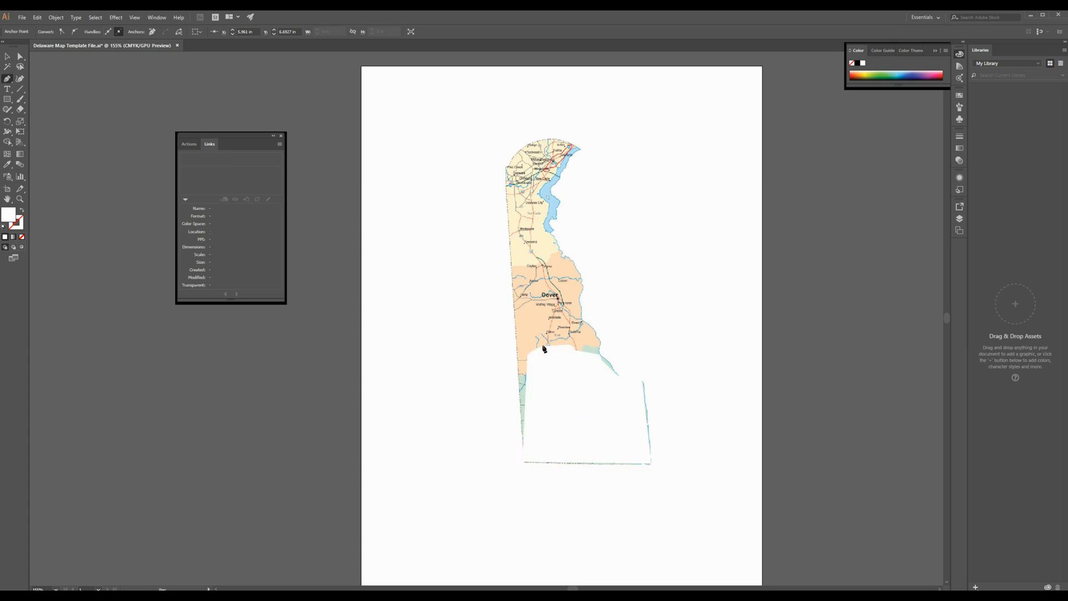
{"action": "left_click", "coordinate": [527, 387]}
{"action": "left_click", "coordinate": [511, 410]}
{"action": "left_click", "coordinate": [521, 462]}
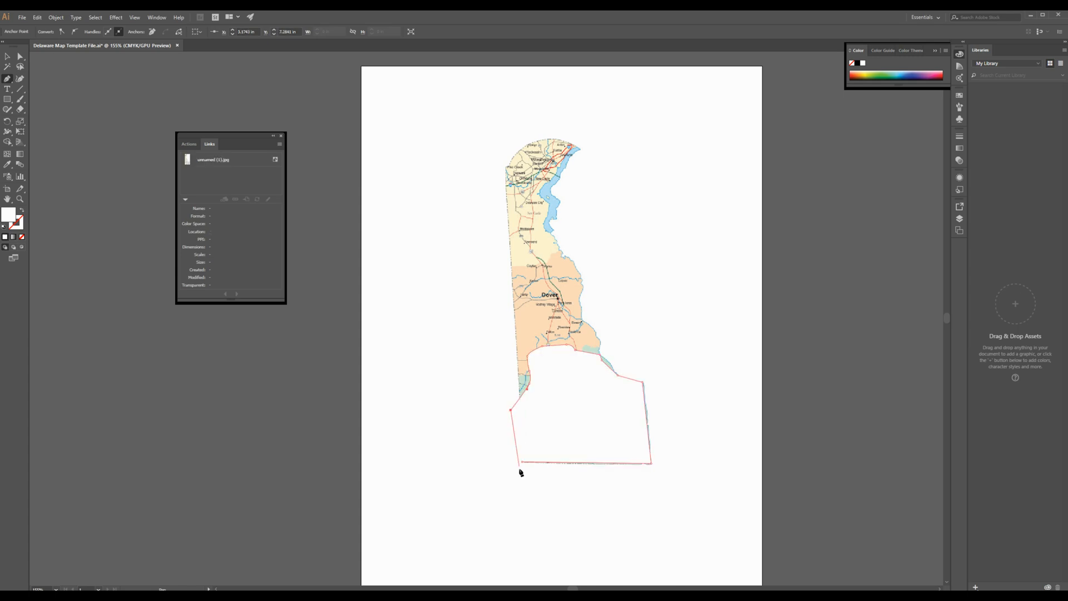
{"action": "left_click", "coordinate": [7, 56]}
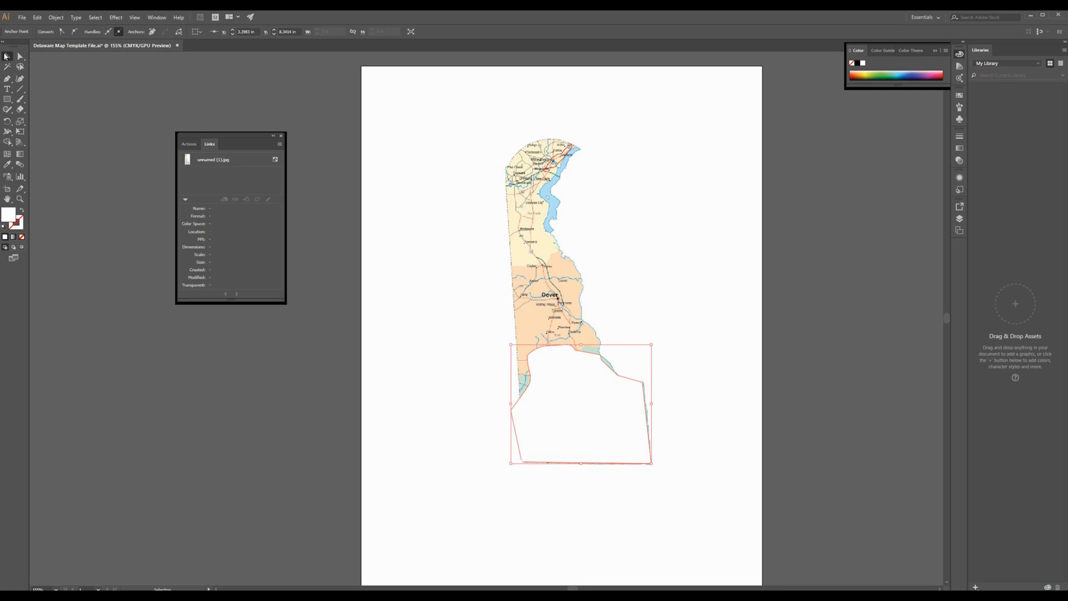
{"action": "key", "text": "Delete"}
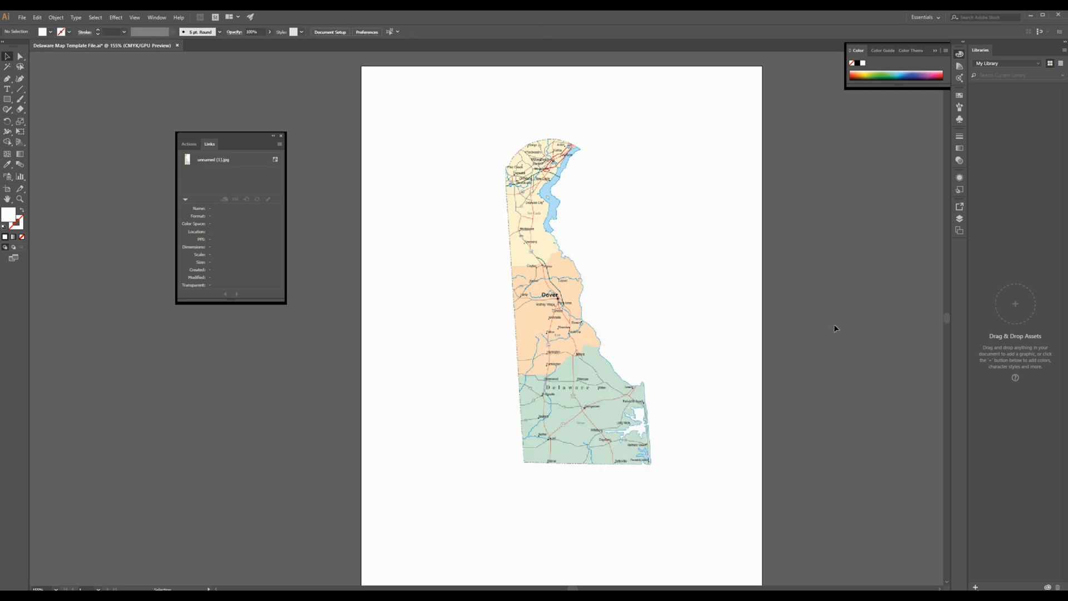
Step: Set the fill to none and the stroke to the near-black colour #110101
{"action": "left_click", "coordinate": [23, 238]}
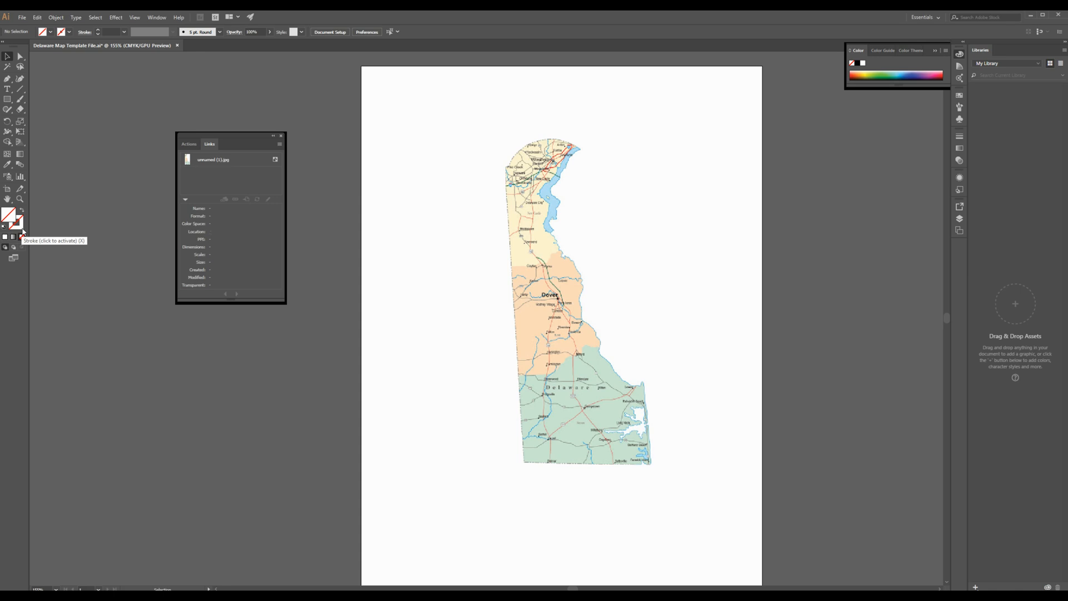
{"action": "left_click", "coordinate": [23, 231]}
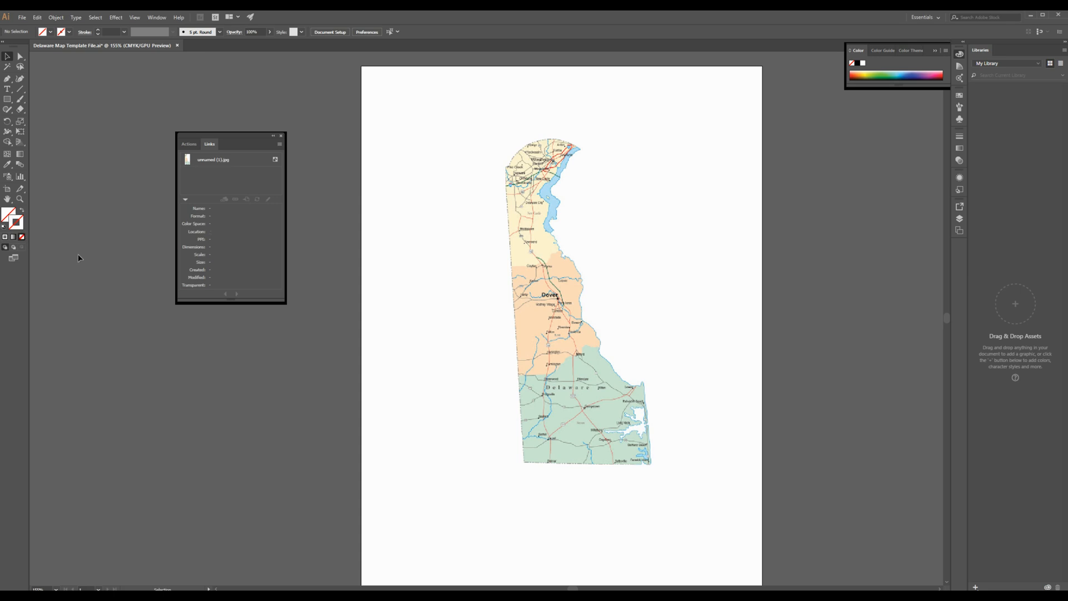
{"action": "left_click", "coordinate": [4, 238]}
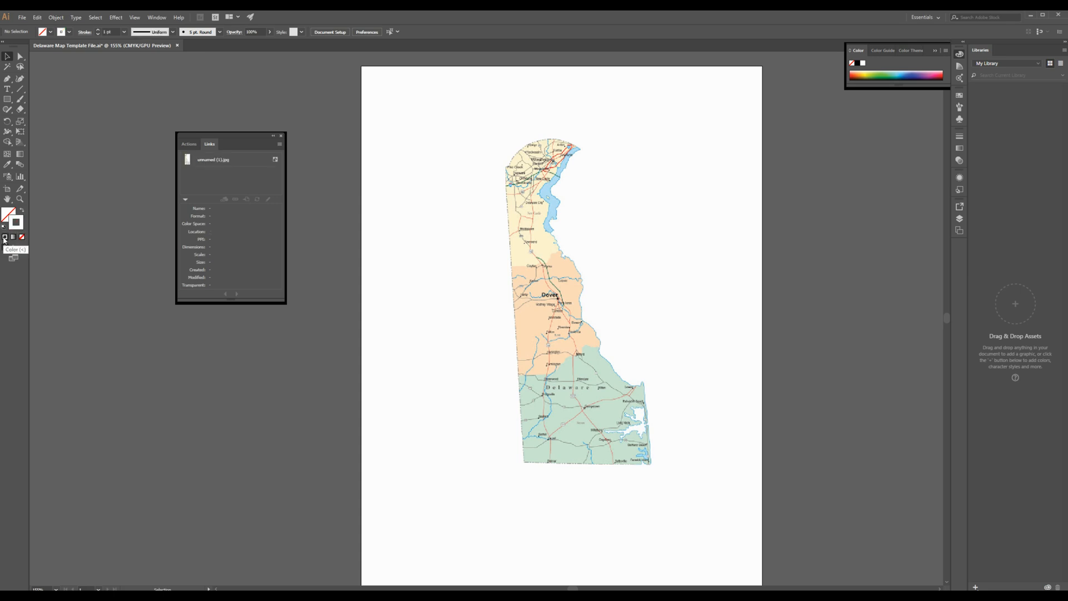
{"action": "double_click", "coordinate": [16, 221]}
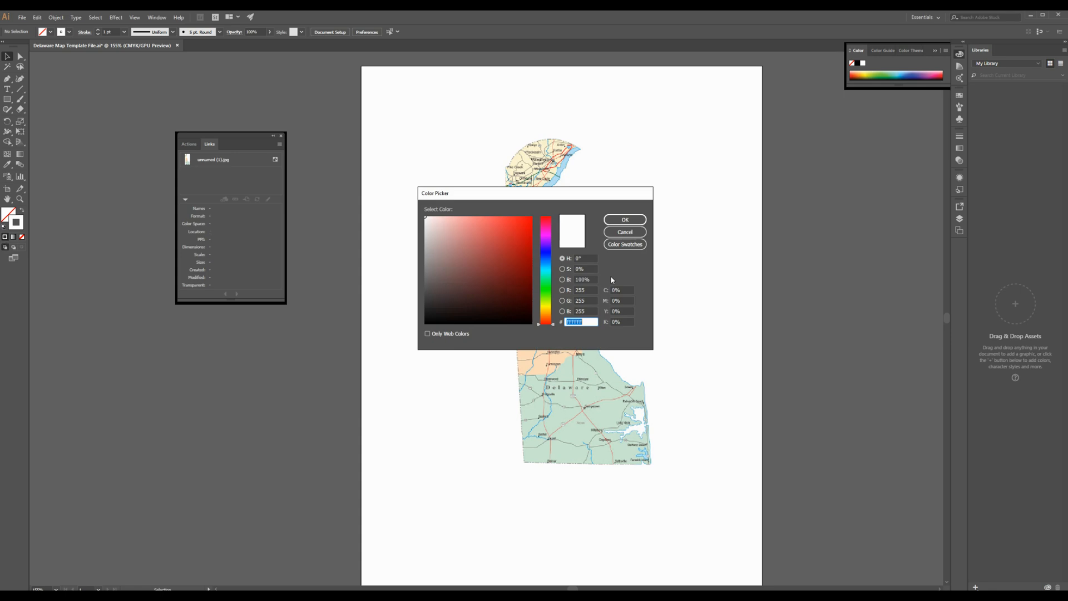
{"action": "left_click", "coordinate": [525, 316]}
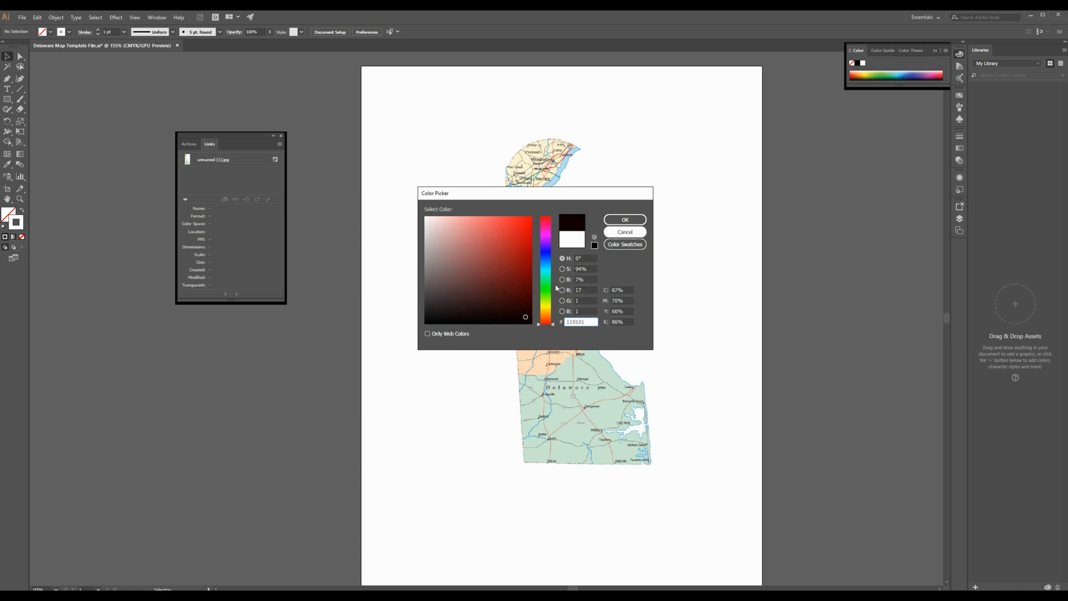
{"action": "left_click", "coordinate": [619, 220]}
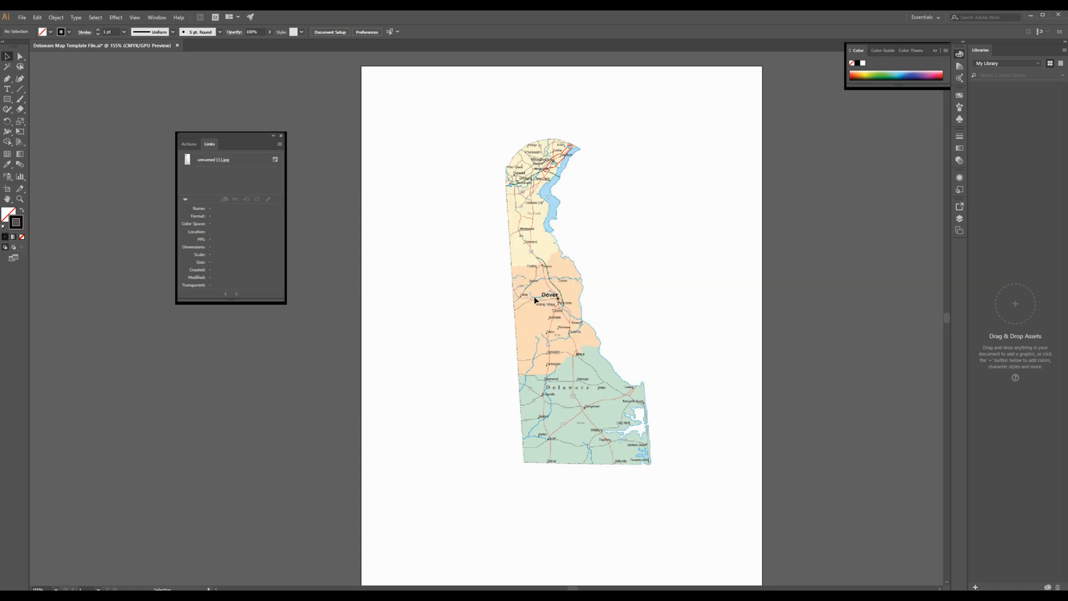
Step: Trace the green southern county with the Pen tool, following its southern, coastal, northern and western borders into a closed outline
{"action": "left_click", "coordinate": [7, 79]}
{"action": "left_click", "coordinate": [524, 462]}
{"action": "left_click", "coordinate": [644, 465]}
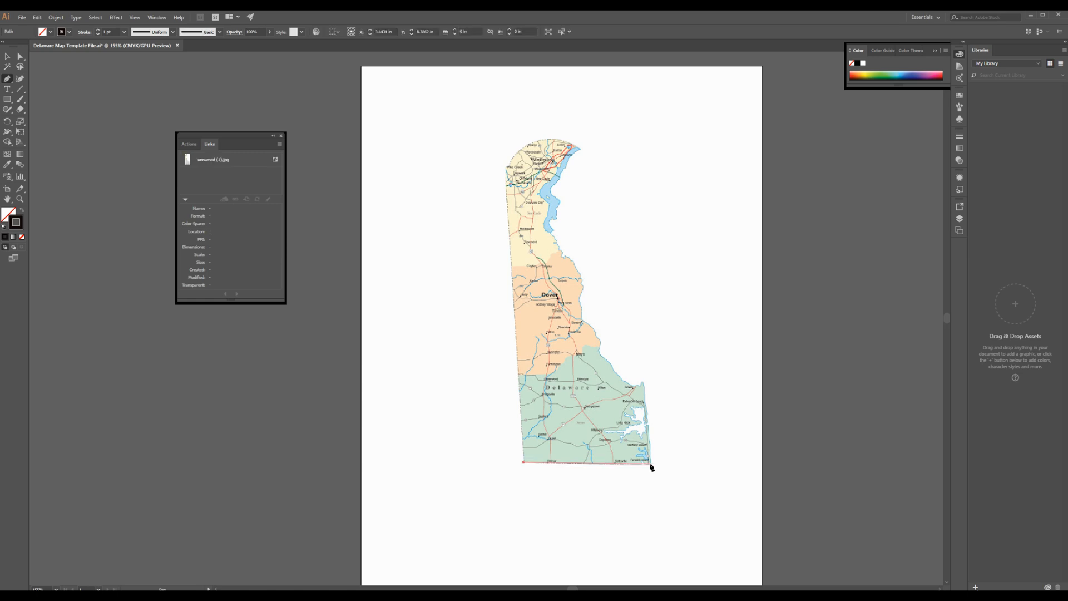
{"action": "left_click", "coordinate": [651, 464]}
{"action": "left_click", "coordinate": [651, 450]}
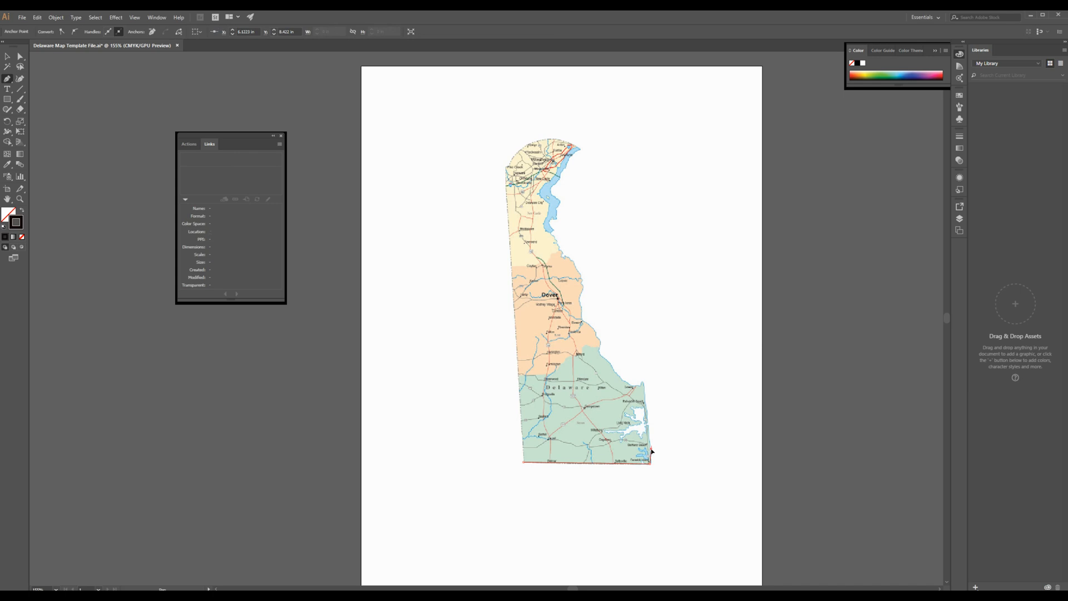
{"action": "left_click", "coordinate": [649, 430]}
{"action": "left_click", "coordinate": [646, 406]}
{"action": "left_click", "coordinate": [643, 384]}
{"action": "left_click", "coordinate": [639, 385]}
{"action": "left_click", "coordinate": [617, 376]}
{"action": "left_click", "coordinate": [601, 354]}
{"action": "left_click", "coordinate": [590, 348]}
{"action": "left_click", "coordinate": [582, 355]}
{"action": "left_click", "coordinate": [521, 376]}
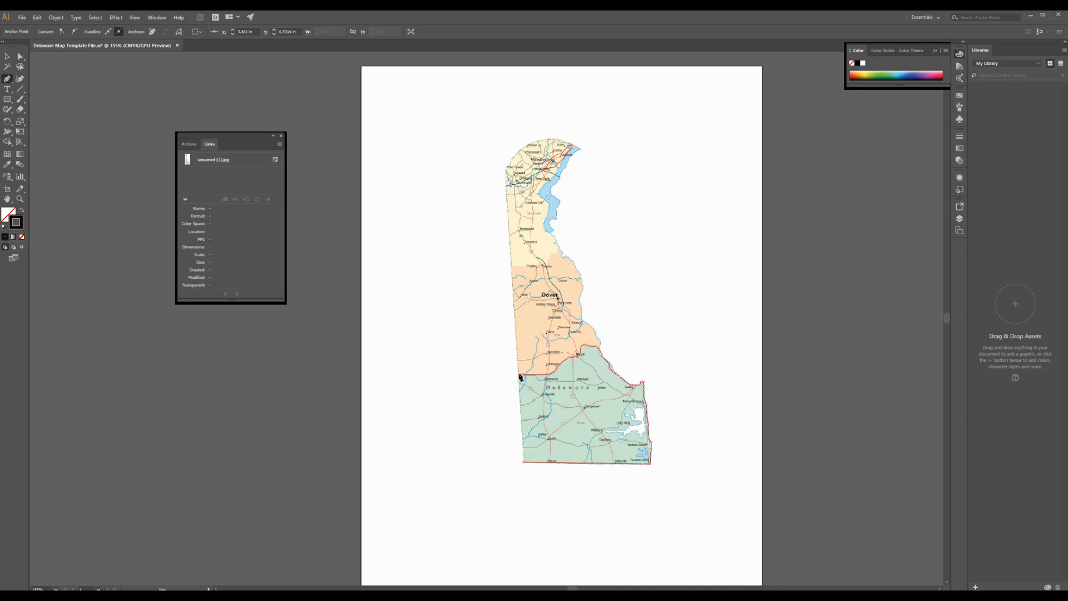
{"action": "left_click", "coordinate": [523, 462]}
{"action": "key", "text": "ctrl+z"}
{"action": "left_click", "coordinate": [523, 463]}
{"action": "left_click", "coordinate": [524, 463]}
Step: Move the traced county outline off the map to the blank area on its left and deselect it
{"action": "left_click", "coordinate": [6, 57]}
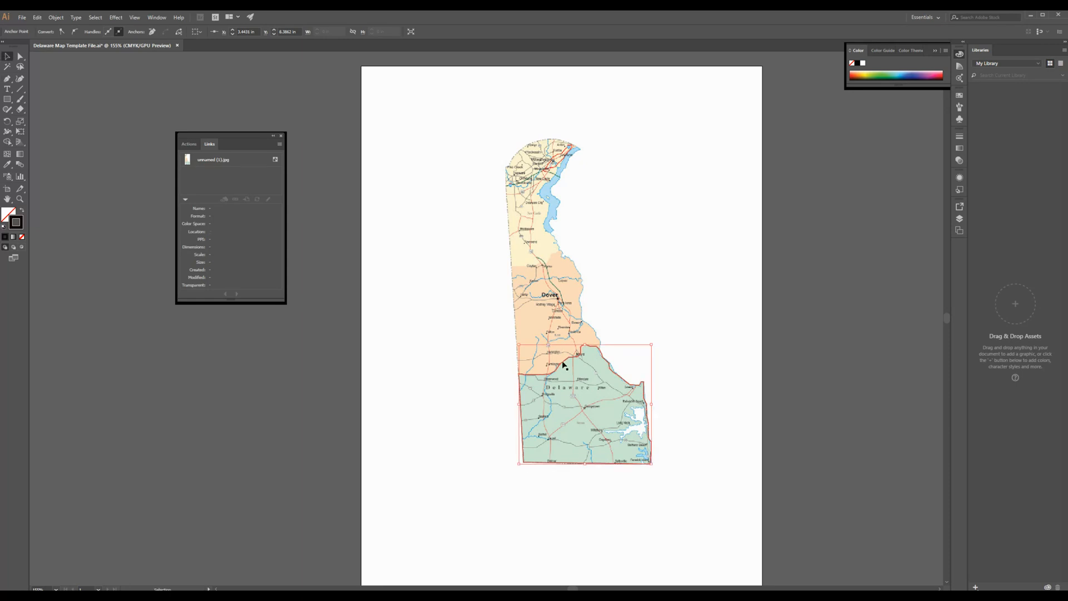
{"action": "key", "text": "ctrl+c"}
{"action": "key", "text": "ctrl+v"}
{"action": "left_click_drag", "start_coordinate": [526, 374], "coordinate": [382, 371]}
{"action": "left_click", "coordinate": [456, 502]}
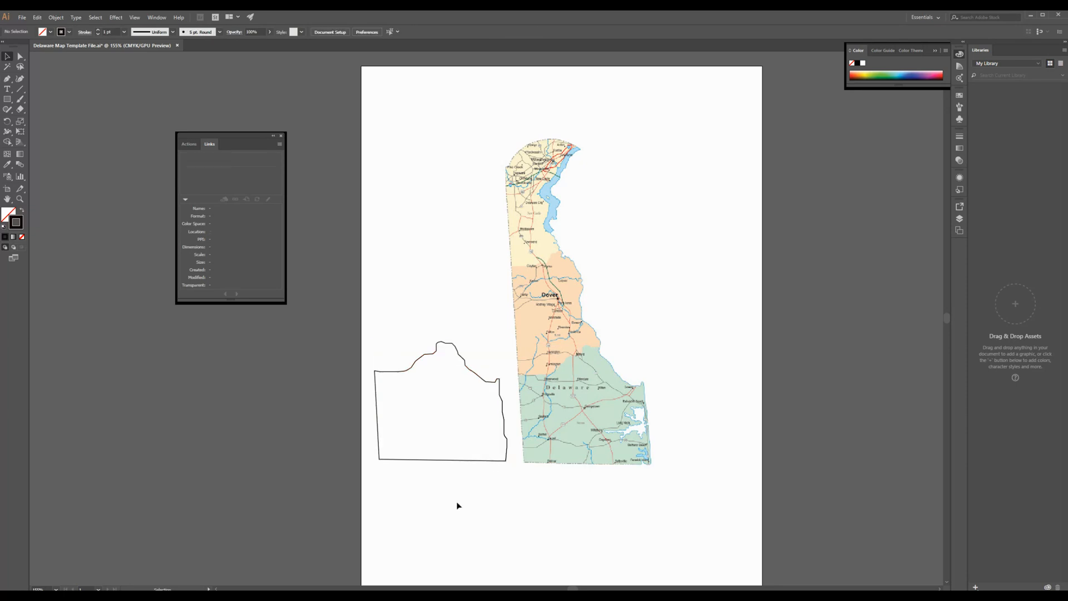
Step: Fill the county outline with the green sampled from the map's southern county using the Eyedropper
{"action": "left_click", "coordinate": [7, 169]}
{"action": "left_click", "coordinate": [6, 57]}
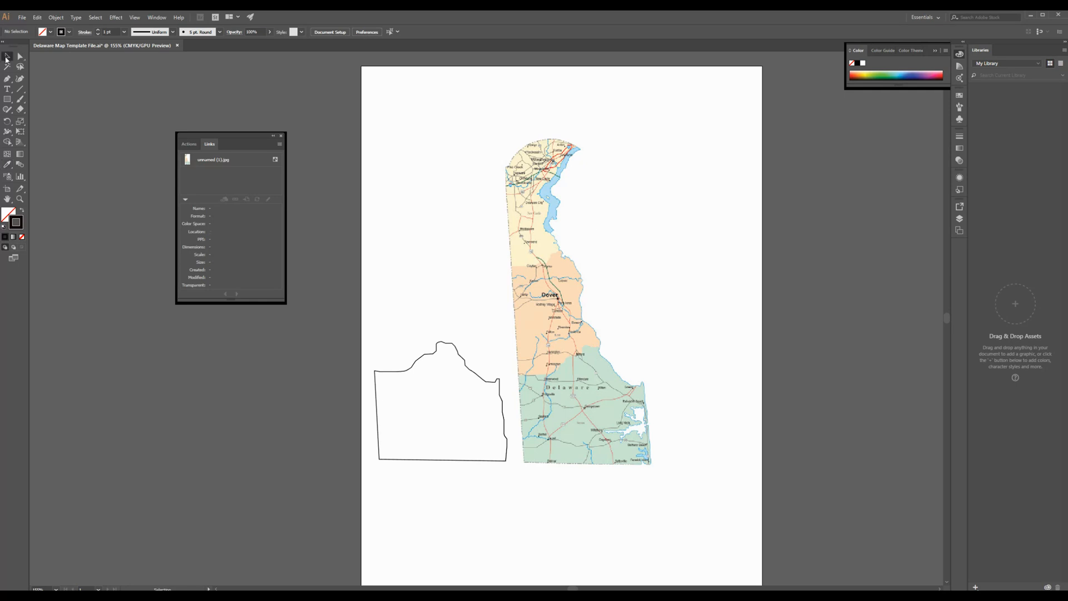
{"action": "left_click", "coordinate": [448, 345]}
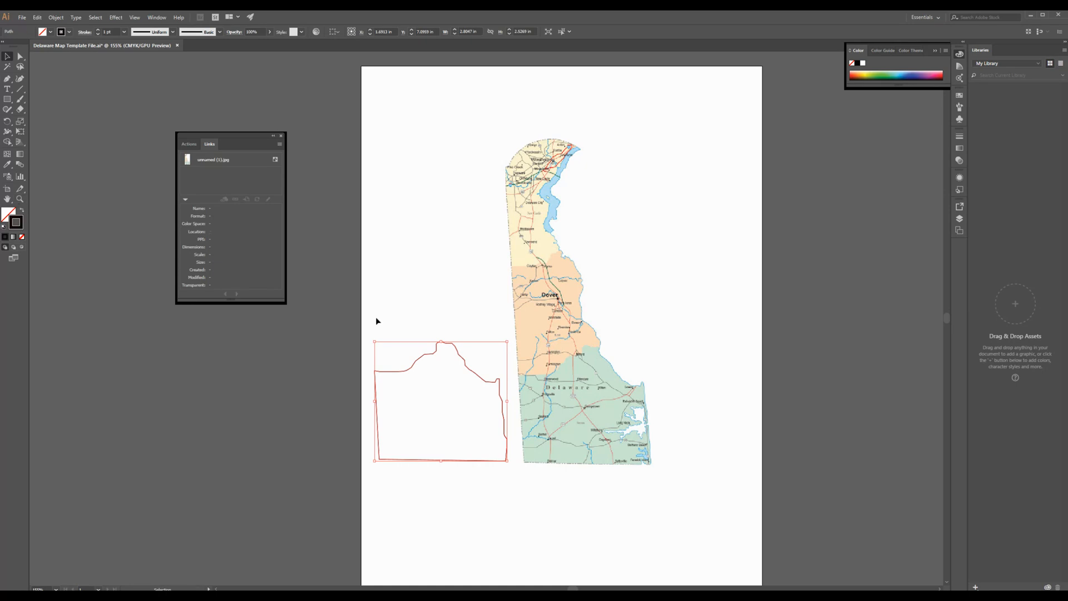
{"action": "left_click", "coordinate": [8, 164]}
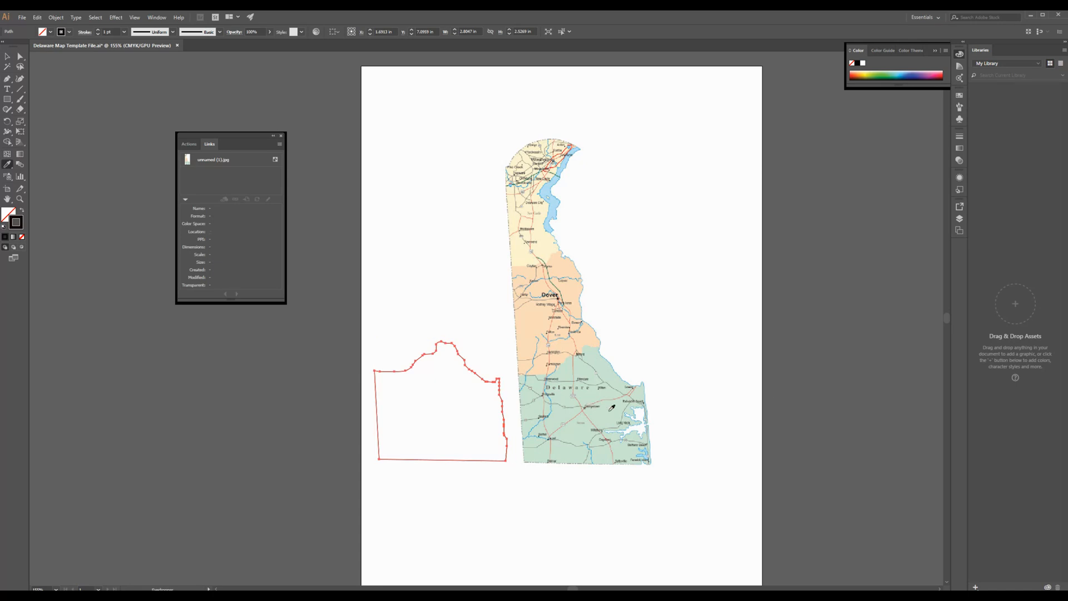
{"action": "left_click", "coordinate": [611, 409]}
{"action": "left_click", "coordinate": [6, 57]}
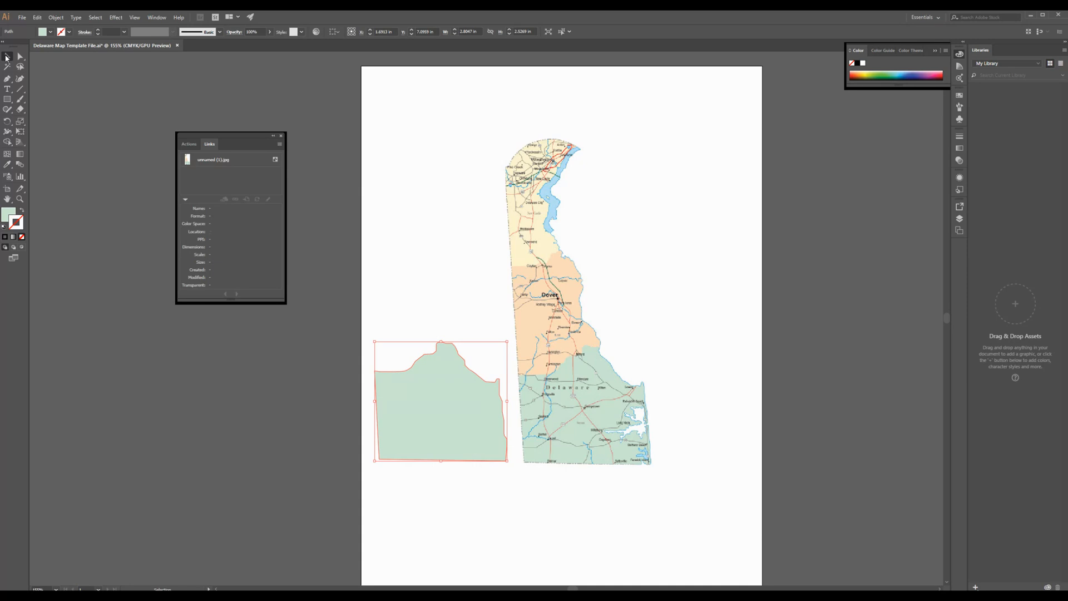
Step: Shift the green county shape slightly down and left, level with the map's southern county, and deselect it
{"action": "left_click", "coordinate": [538, 398]}
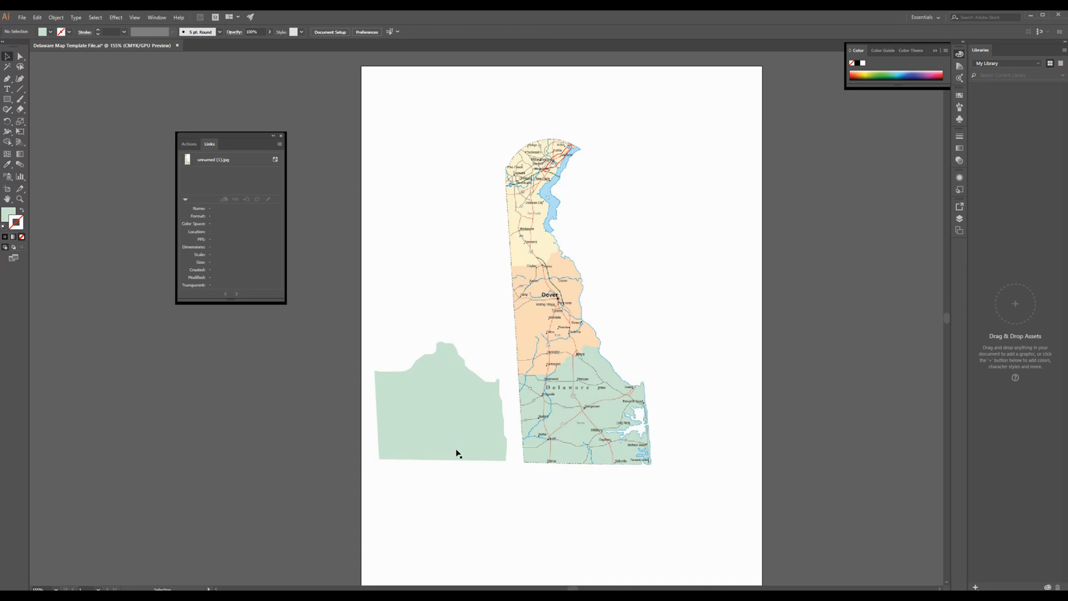
{"action": "mouse_move", "coordinate": [457, 452]}
{"action": "left_mouse_down"}
{"action": "mouse_move", "coordinate": [399, 446]}
{"action": "mouse_move", "coordinate": [634, 443]}
{"action": "mouse_move", "coordinate": [645, 455]}
{"action": "mouse_move", "coordinate": [595, 441]}
{"action": "mouse_move", "coordinate": [389, 444]}
{"action": "mouse_move", "coordinate": [452, 443]}
{"action": "left_mouse_up"}
{"action": "left_click", "coordinate": [587, 503]}
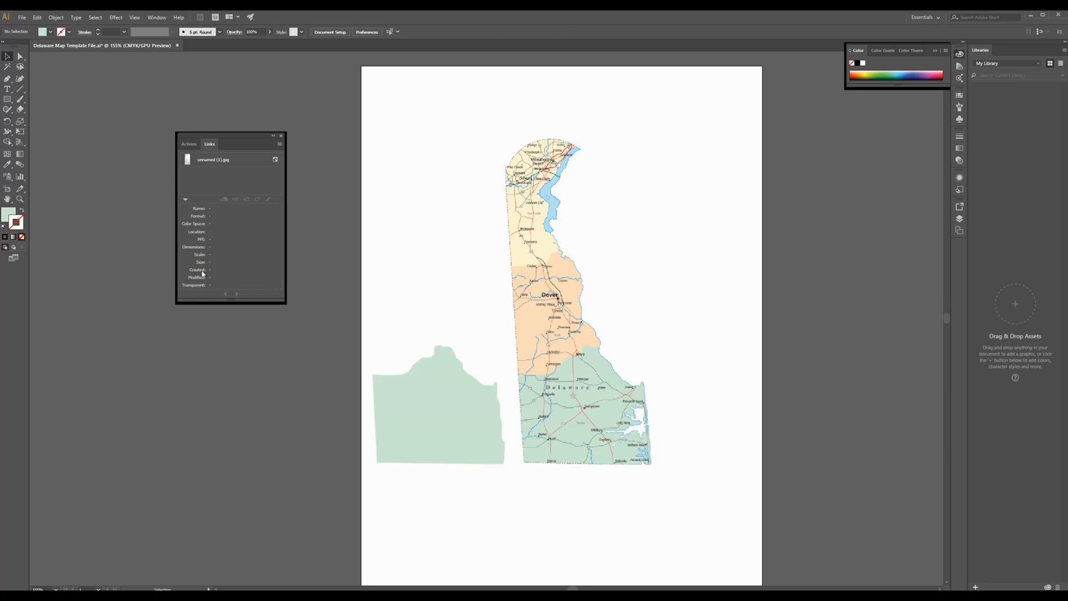
Step: Remove the default fill and set a near-black stroke colour for the next outline
{"action": "left_click", "coordinate": [21, 237]}
{"action": "left_click", "coordinate": [18, 223]}
{"action": "double_click", "coordinate": [17, 225]}
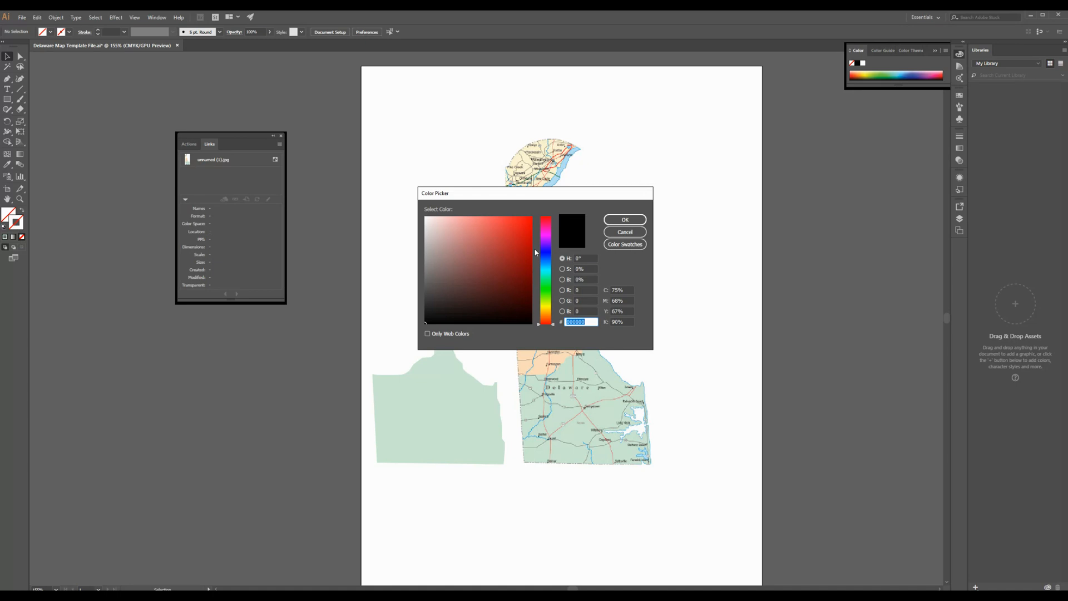
{"action": "left_click", "coordinate": [523, 305]}
{"action": "left_click", "coordinate": [625, 219]}
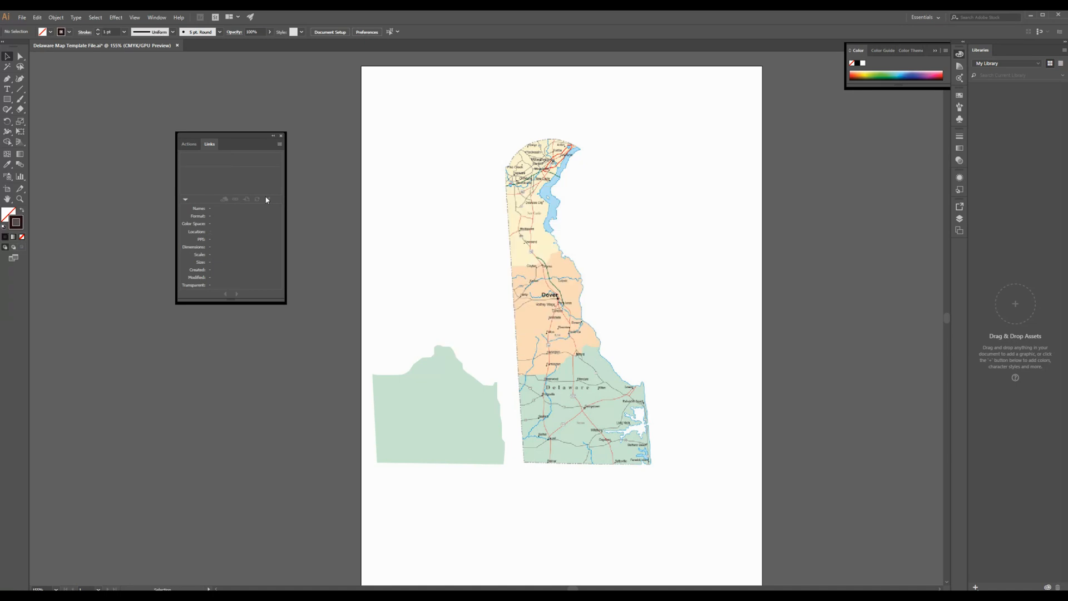
Step: Trace the orange central county with the Pen tool along its southern, coastal, northern and western borders into a closed outline
{"action": "left_click", "coordinate": [7, 79]}
{"action": "left_click", "coordinate": [519, 374]}
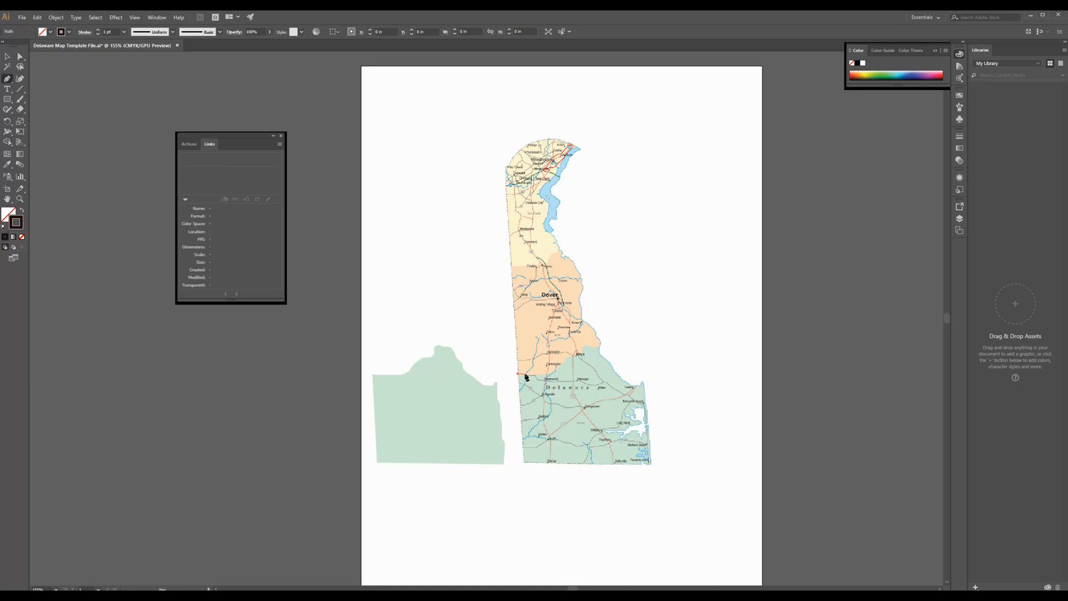
{"action": "left_click", "coordinate": [538, 378]}
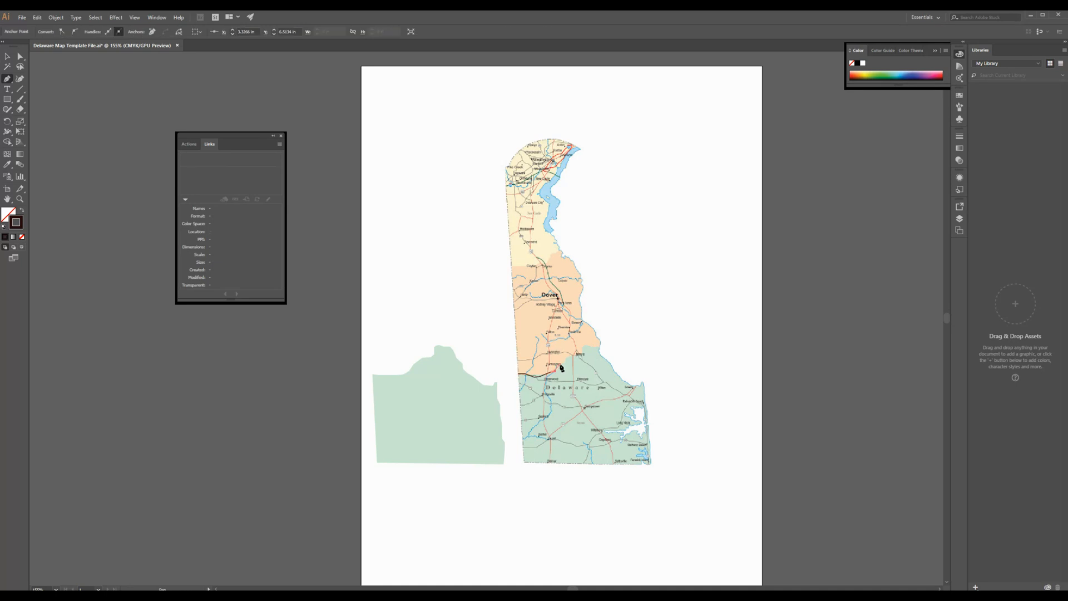
{"action": "left_click", "coordinate": [578, 355]}
{"action": "left_click", "coordinate": [589, 345]}
{"action": "left_click", "coordinate": [600, 343]}
{"action": "left_click", "coordinate": [583, 321]}
{"action": "left_click", "coordinate": [581, 269]}
{"action": "left_click", "coordinate": [569, 260]}
{"action": "left_click", "coordinate": [561, 255]}
{"action": "left_click", "coordinate": [552, 254]}
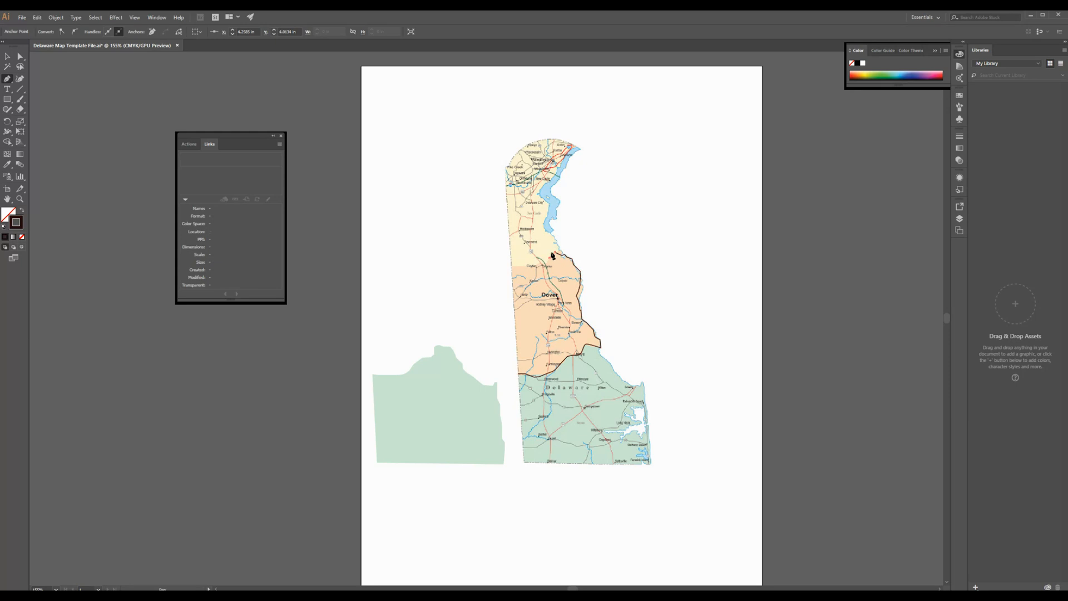
{"action": "left_click", "coordinate": [512, 267]}
{"action": "left_click", "coordinate": [510, 267]}
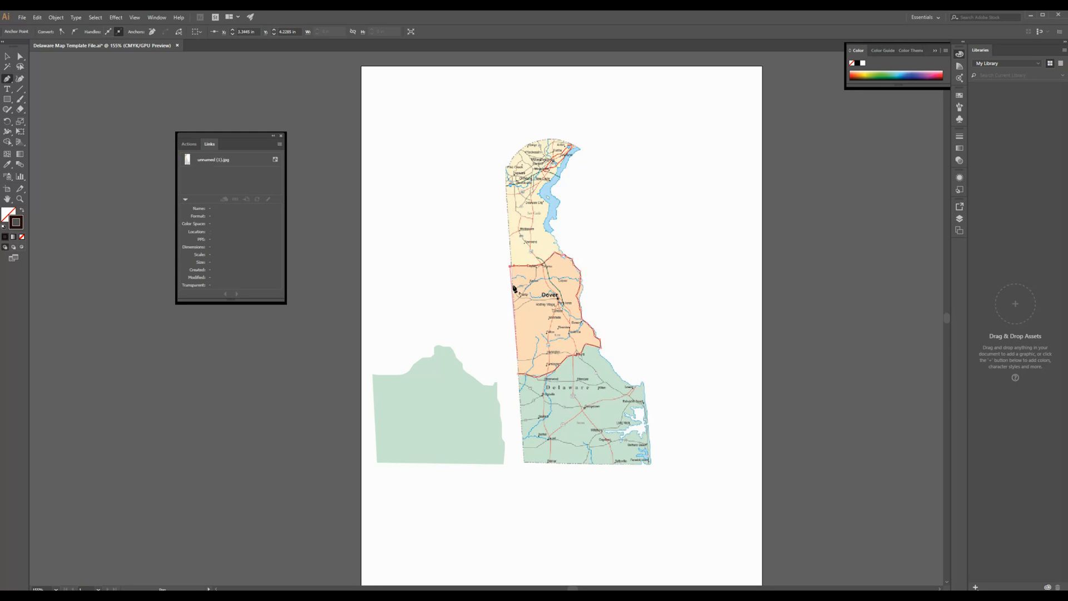
{"action": "left_click", "coordinate": [518, 377]}
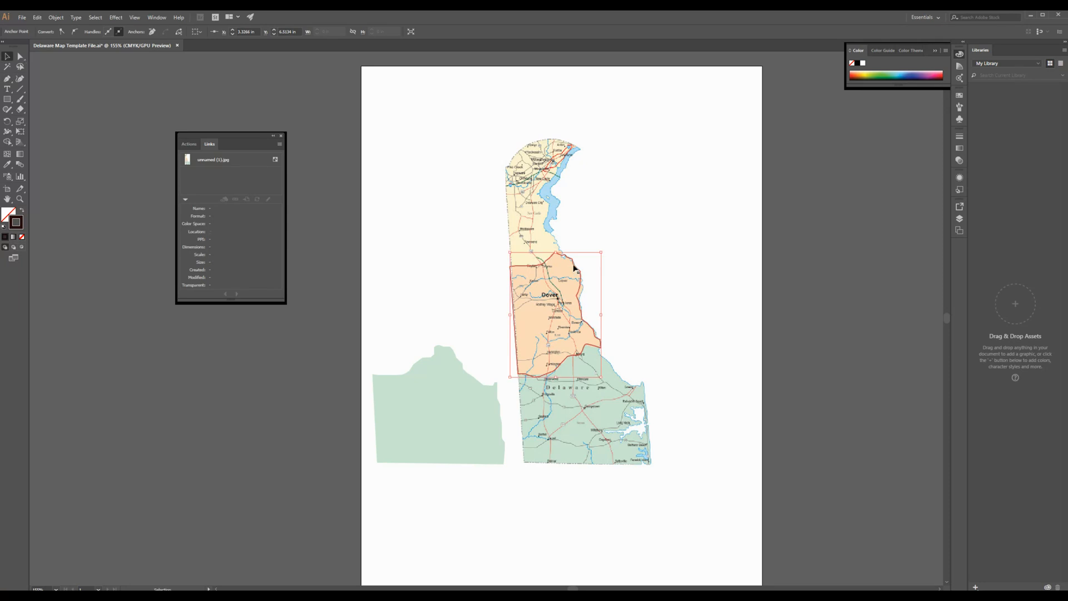
Step: Move the central county outline above the green shape, fill it with orange sampled from the map, and deselect it
{"action": "left_click_drag", "start_coordinate": [573, 267], "coordinate": [431, 270]}
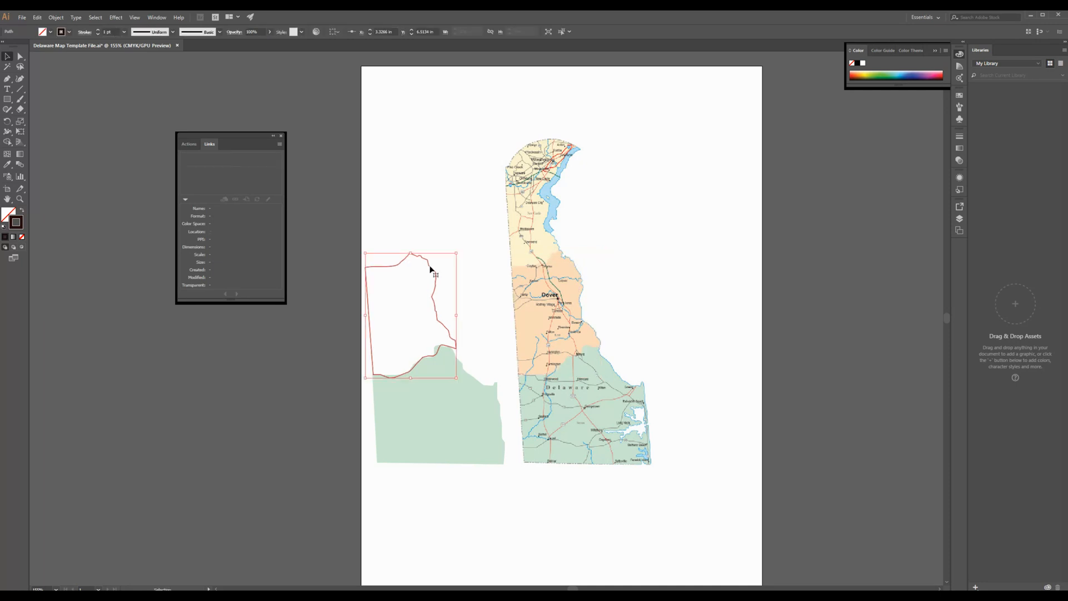
{"action": "key", "text": "i"}
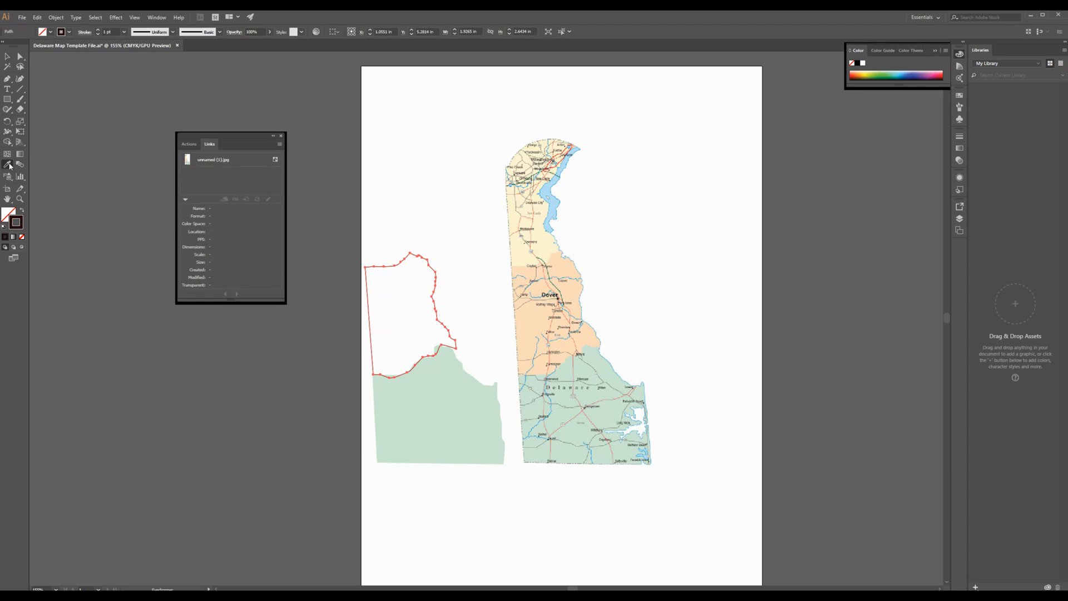
{"action": "left_click", "coordinate": [568, 285]}
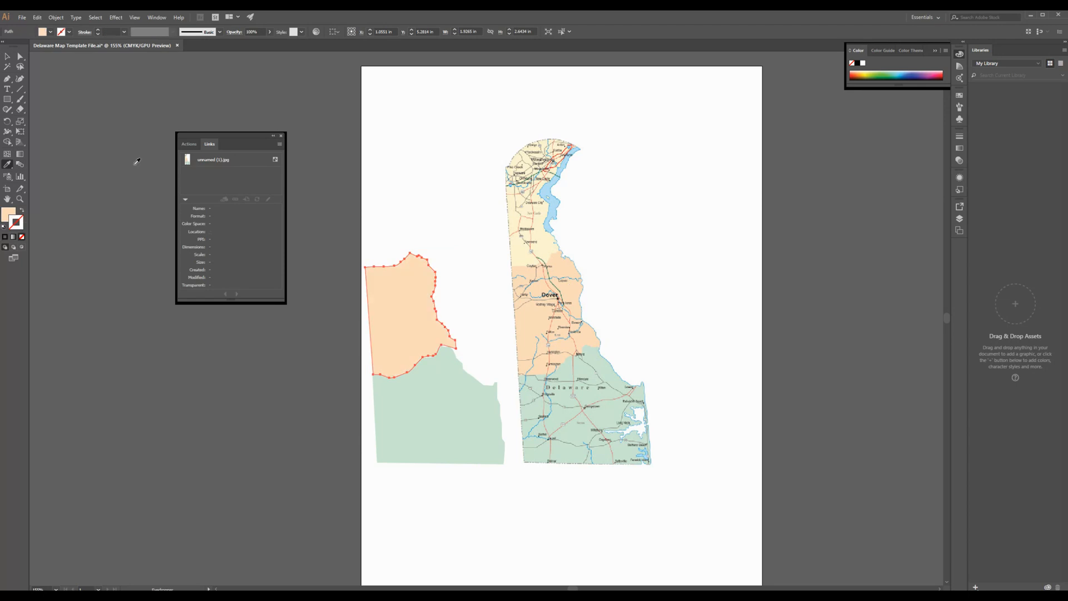
{"action": "left_click", "coordinate": [6, 57]}
{"action": "left_click", "coordinate": [398, 122]}
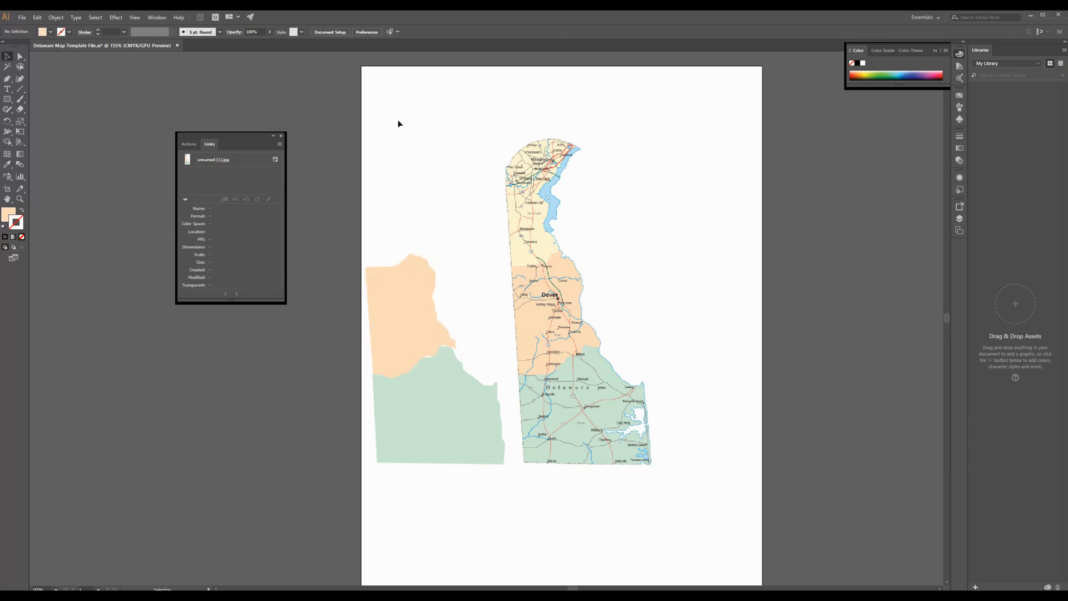
Step: Reset the drawing colours to no fill and a dark stroke for tracing the northern county
{"action": "left_click", "coordinate": [21, 237]}
{"action": "left_click", "coordinate": [19, 226]}
{"action": "double_click", "coordinate": [17, 223]}
{"action": "left_click", "coordinate": [609, 218]}
{"action": "key", "text": "backslash"}
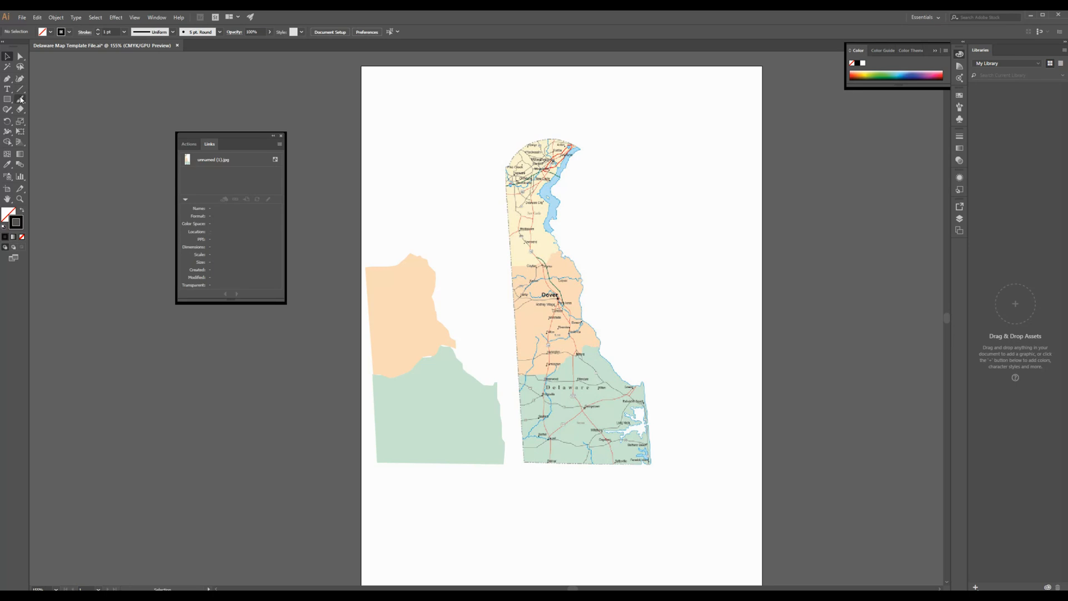
Step: Trace the yellow northern county's southern border and river shoreline with the Pen tool up to its northeastern tip
{"action": "left_click", "coordinate": [8, 80]}
{"action": "left_click", "coordinate": [516, 267]}
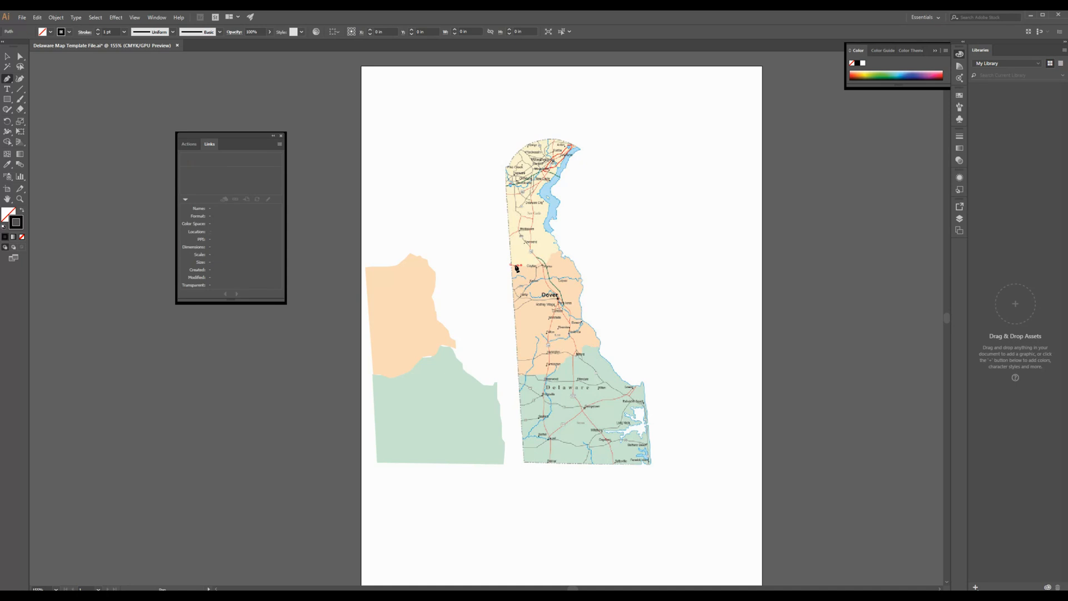
{"action": "left_click", "coordinate": [550, 261]}
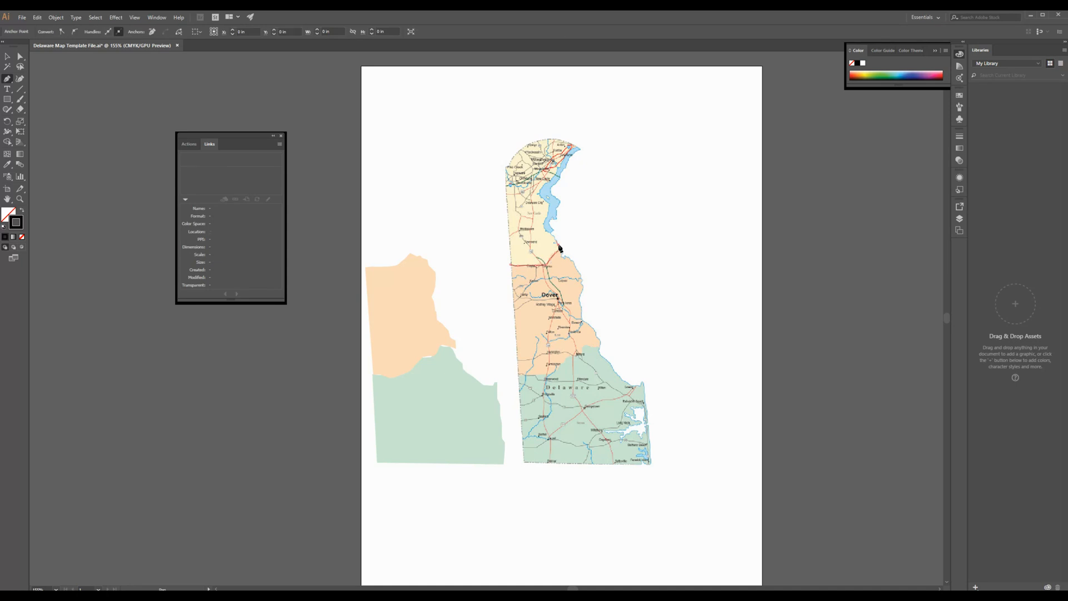
{"action": "left_click", "coordinate": [560, 248]}
{"action": "left_click", "coordinate": [543, 225]}
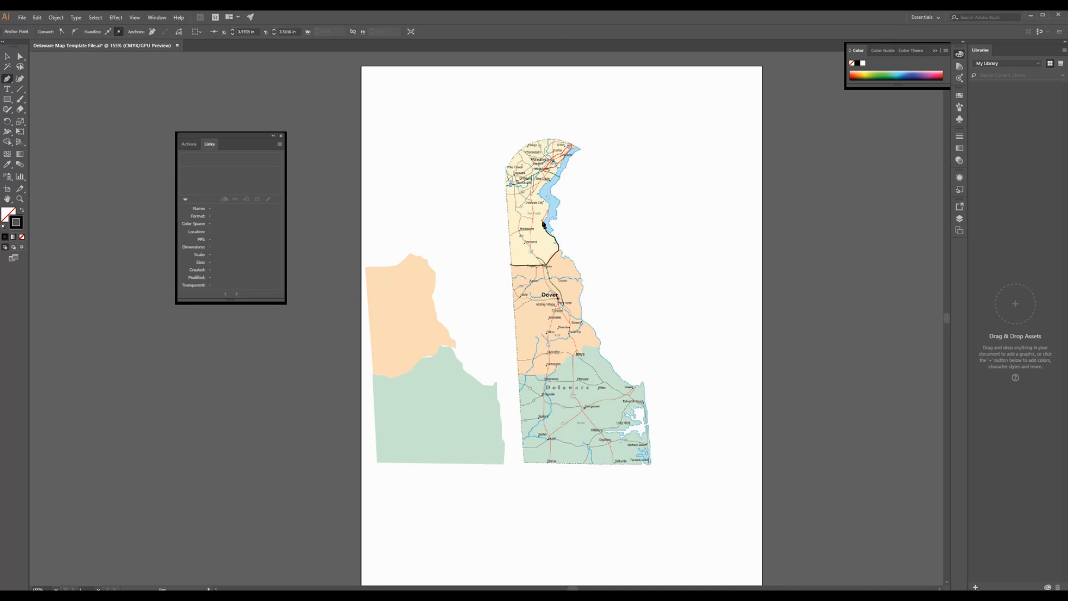
{"action": "left_click", "coordinate": [547, 211]}
{"action": "left_click", "coordinate": [541, 195]}
{"action": "left_click", "coordinate": [566, 161]}
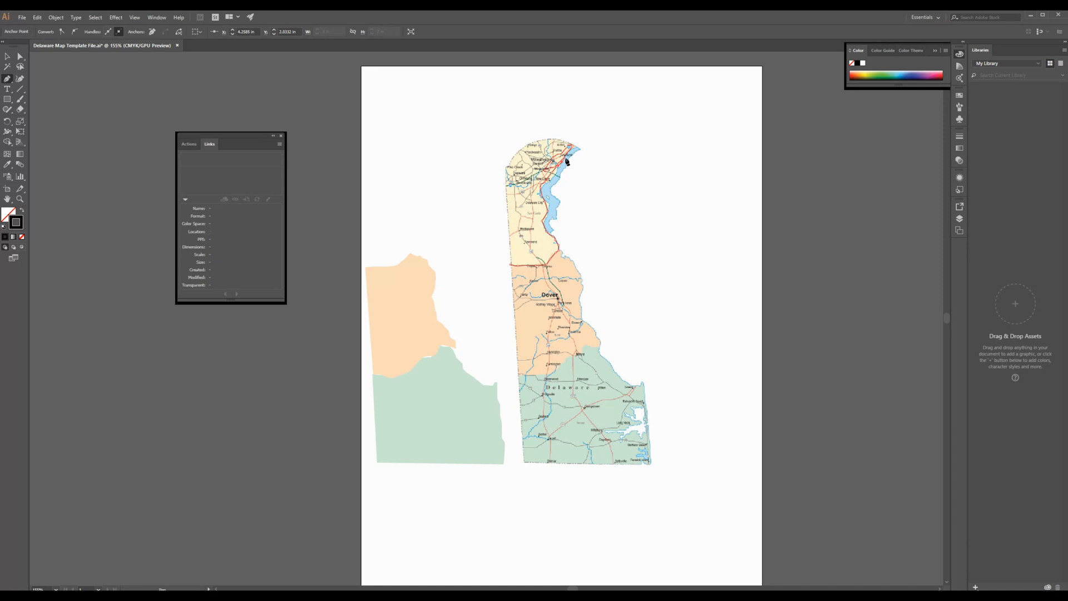
{"action": "left_click", "coordinate": [579, 149]}
{"action": "left_click", "coordinate": [581, 147]}
Step: Curve the northern county's path around its rounded top and close the outline down the straight western border
{"action": "left_click_drag", "start_coordinate": [506, 166], "coordinate": [482, 215]}
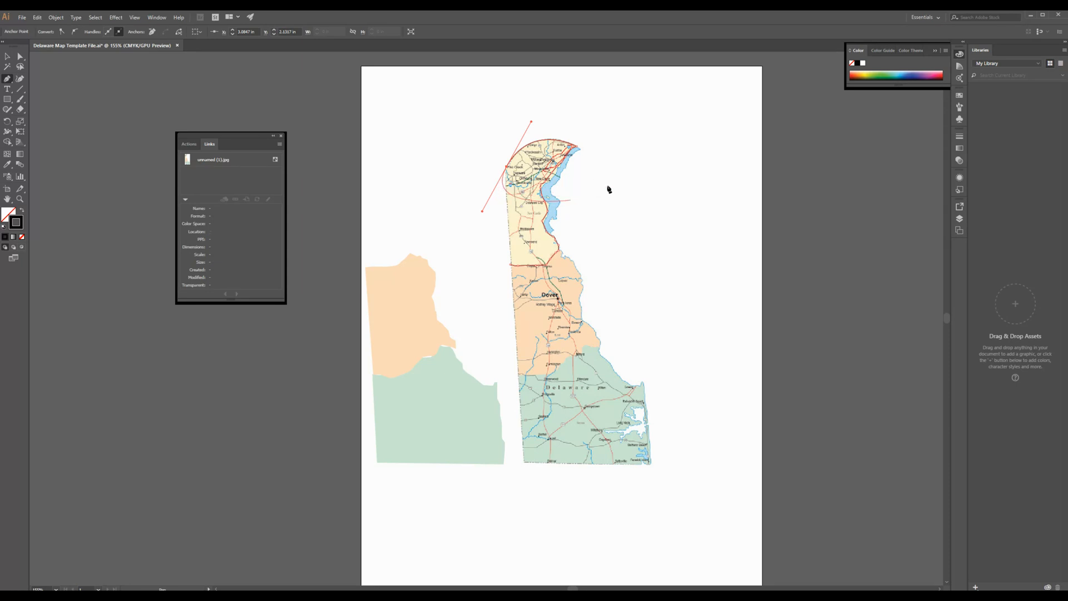
{"action": "left_click", "coordinate": [478, 230]}
{"action": "key", "text": "ctrl+z"}
{"action": "key", "text": "ctrl+z"}
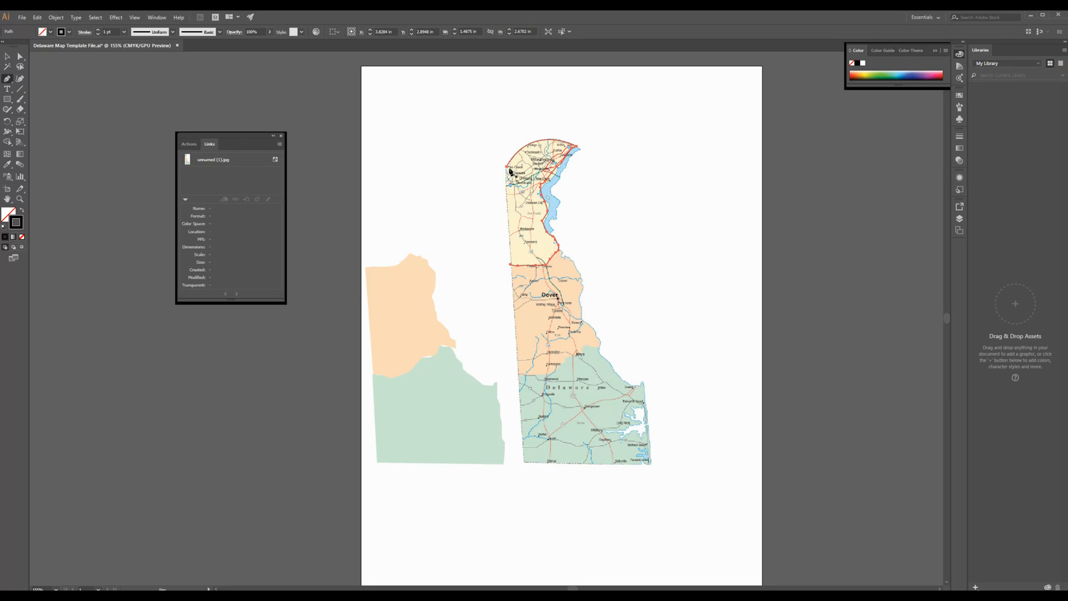
{"action": "left_click_drag", "start_coordinate": [508, 170], "coordinate": [501, 236]}
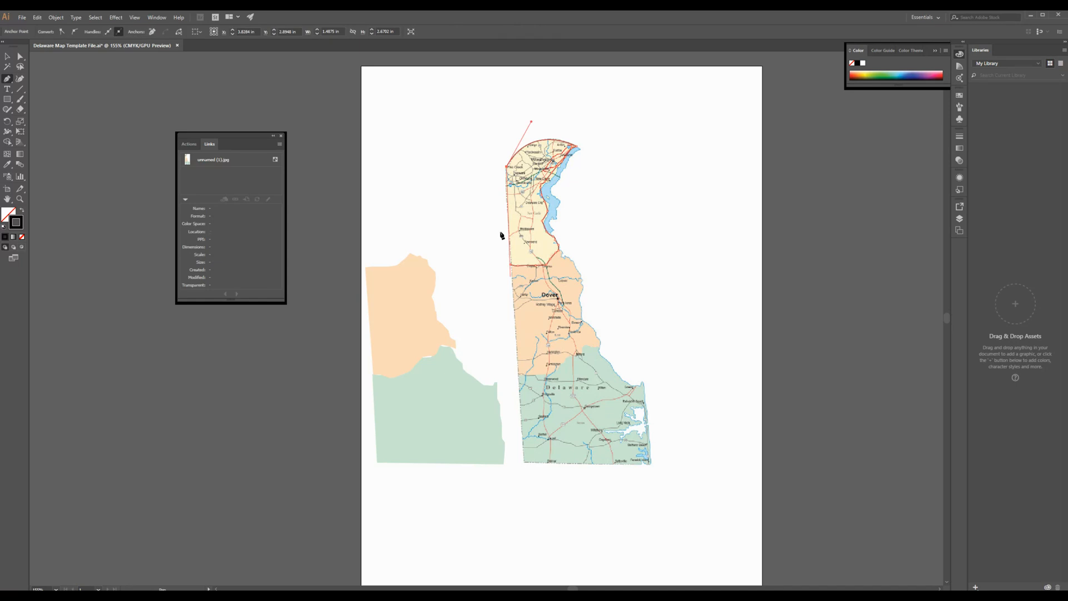
{"action": "left_click", "coordinate": [511, 267]}
Step: Move the northern county outline above the orange shape, fill it with pale yellow sampled from the map, and deselect it
{"action": "key", "text": "v"}
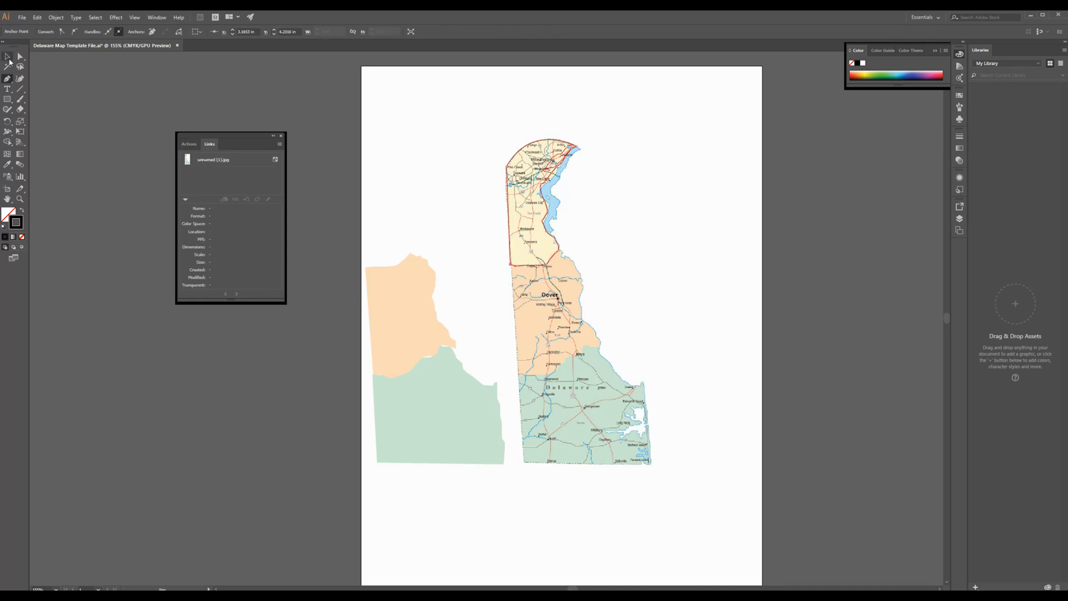
{"action": "left_click", "coordinate": [537, 193]}
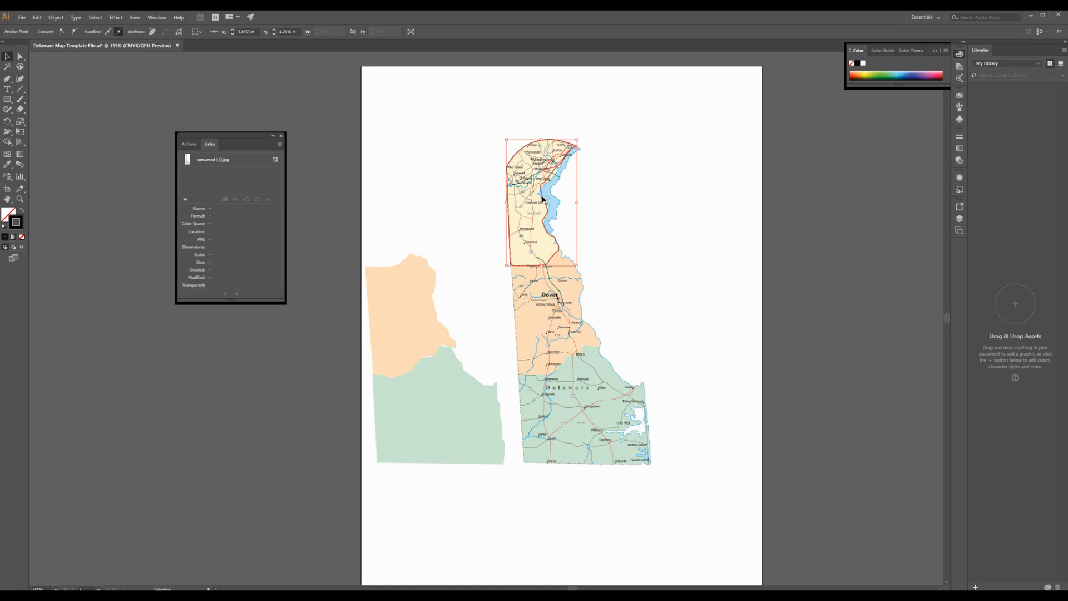
{"action": "left_click_drag", "start_coordinate": [542, 195], "coordinate": [395, 209]}
{"action": "left_click", "coordinate": [8, 164]}
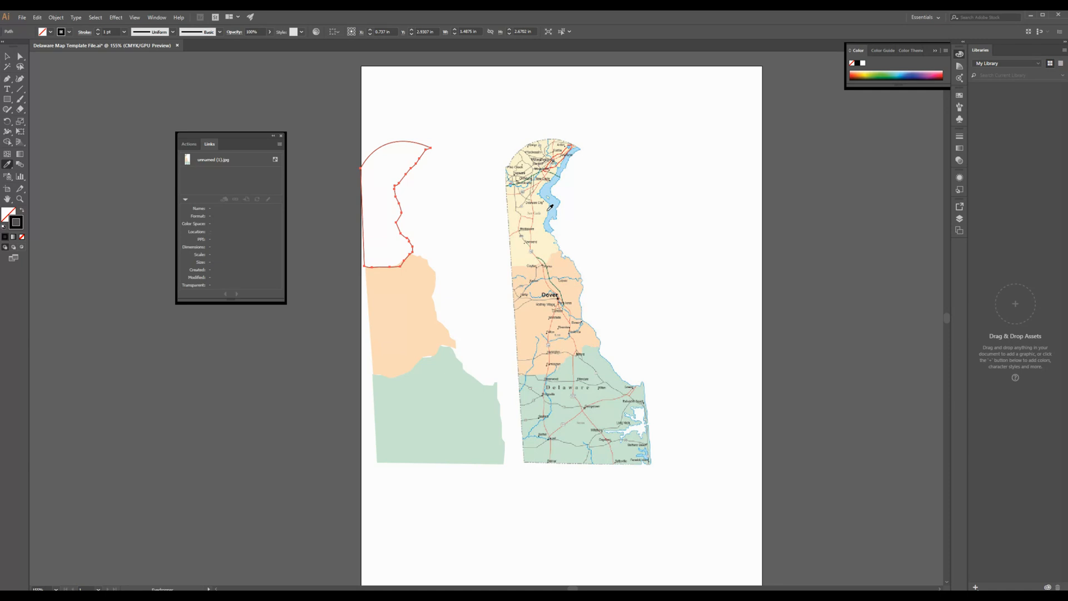
{"action": "left_click", "coordinate": [544, 233]}
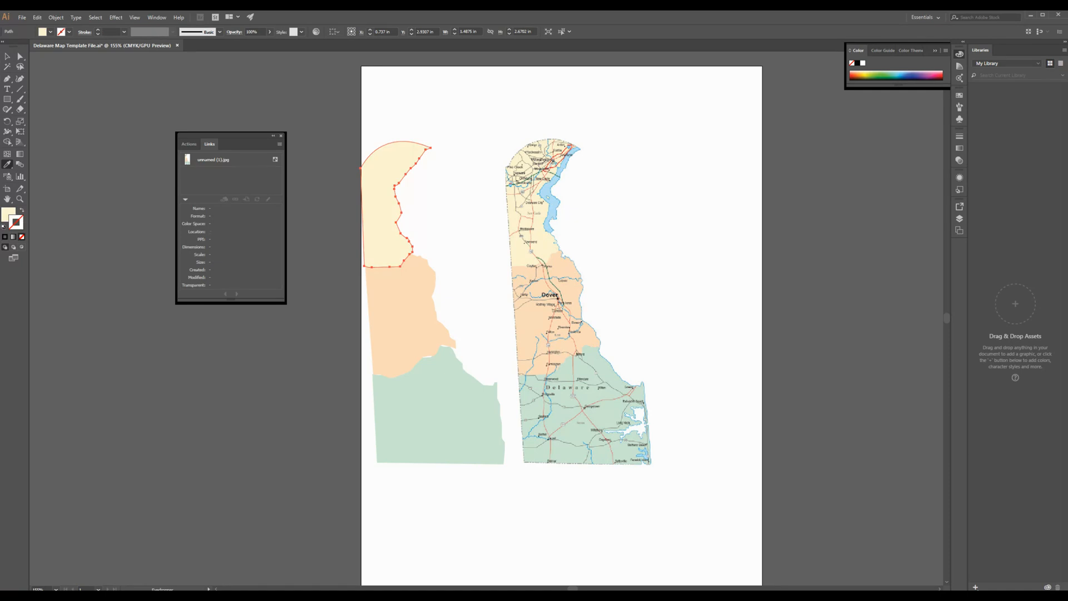
{"action": "left_click", "coordinate": [7, 56]}
{"action": "left_click", "coordinate": [608, 105]}
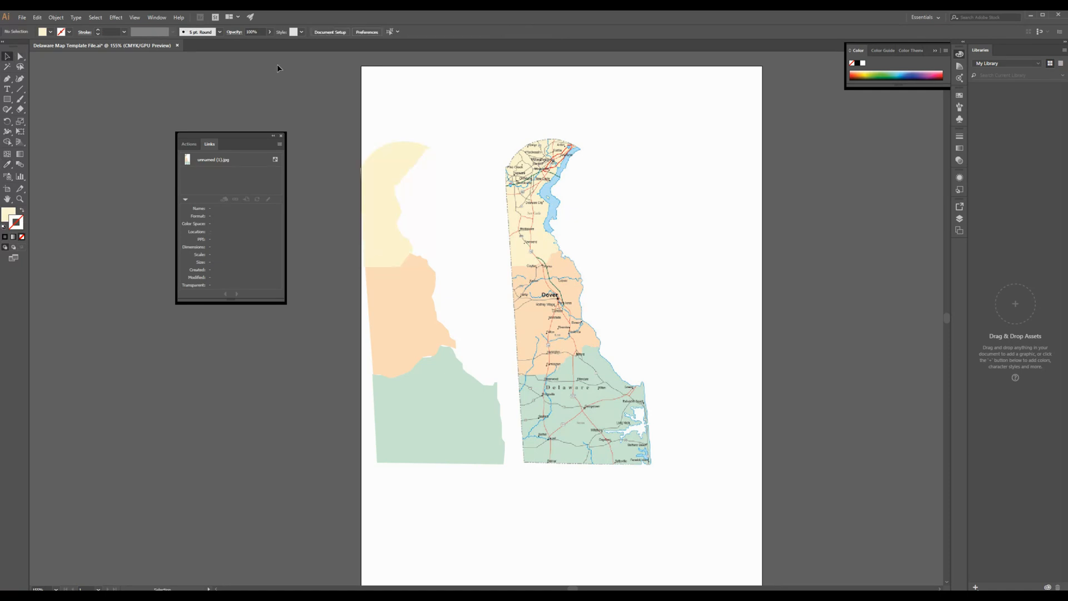
Step: Move the three county shapes together up and slightly right, and adjust the orange shape to fit against the green one
{"action": "left_click_drag", "start_coordinate": [277, 65], "coordinate": [445, 360]}
{"action": "left_click", "coordinate": [706, 251]}
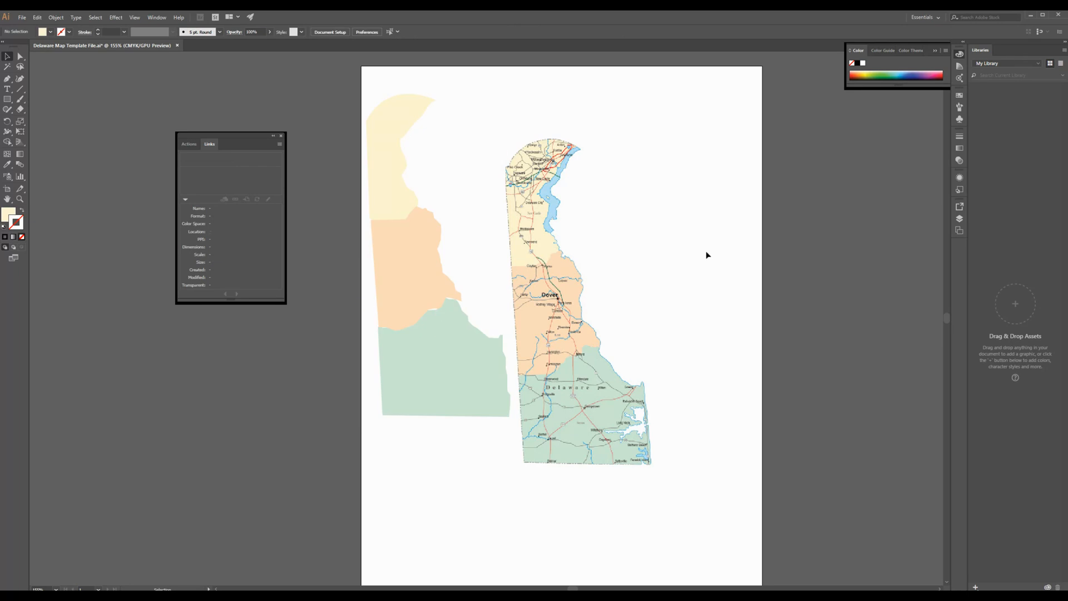
{"action": "left_click", "coordinate": [435, 307]}
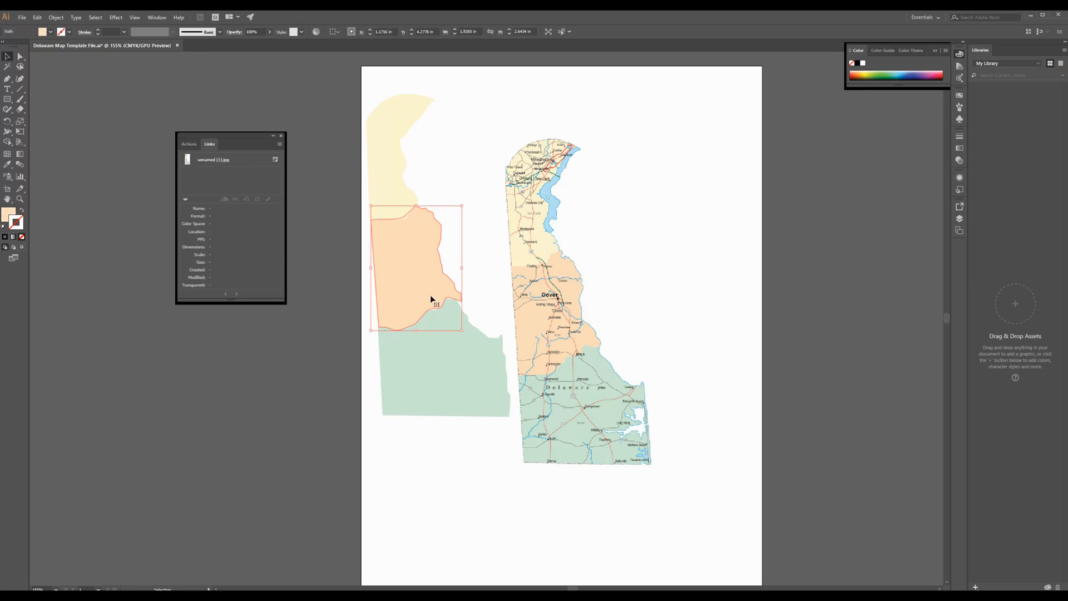
{"action": "left_click", "coordinate": [456, 347]}
{"action": "left_click", "coordinate": [412, 272]}
{"action": "left_click_drag", "start_coordinate": [462, 331], "coordinate": [461, 332]}
{"action": "left_click", "coordinate": [455, 150]}
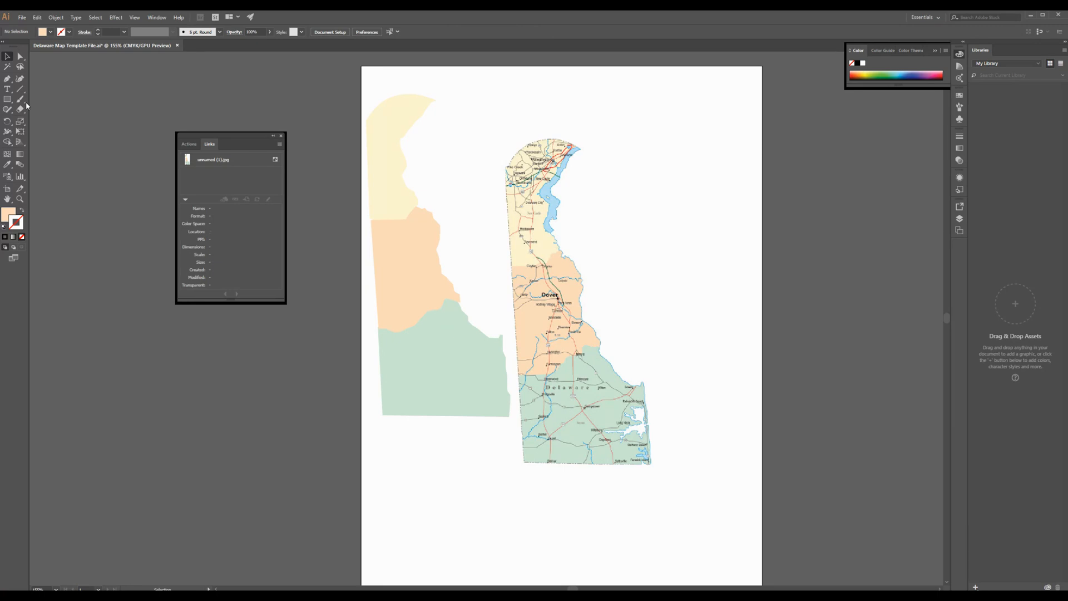
Step: Trace the blue river area beside the northern county with the Pen tool into a closed outline without fill or stroke
{"action": "key", "text": "p"}
{"action": "left_click", "coordinate": [22, 237]}
{"action": "left_click", "coordinate": [14, 226]}
{"action": "left_click_drag", "start_coordinate": [551, 234], "coordinate": [556, 223]}
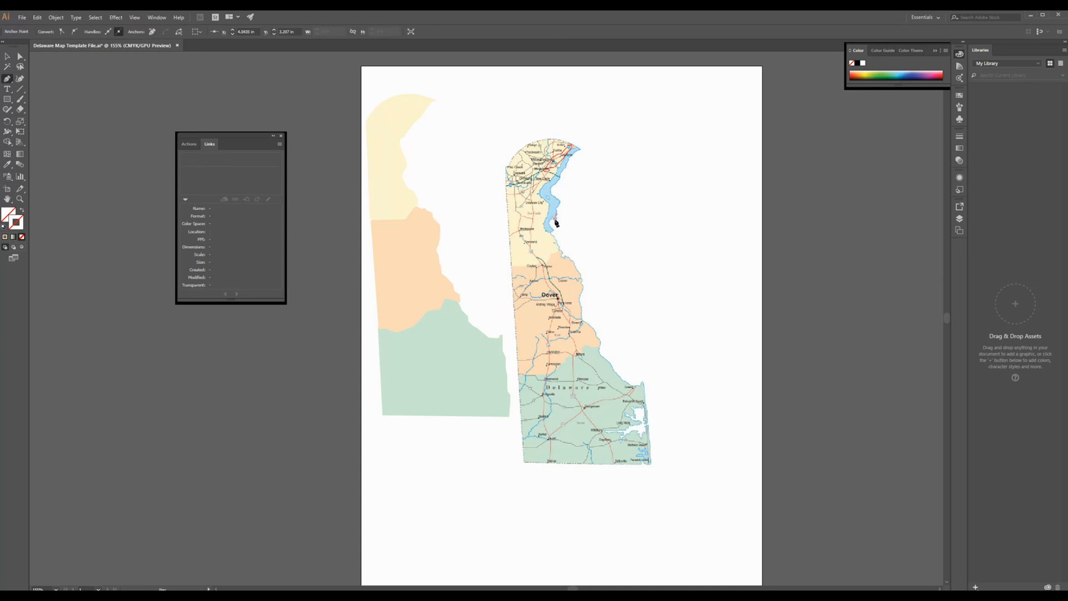
{"action": "left_click", "coordinate": [560, 198]}
{"action": "left_click_drag", "start_coordinate": [554, 190], "coordinate": [563, 173]}
{"action": "left_click", "coordinate": [576, 159]}
{"action": "left_click", "coordinate": [581, 150]}
{"action": "left_click", "coordinate": [558, 169], "text": "ctrl"}
{"action": "left_click", "coordinate": [541, 194]}
{"action": "left_click", "coordinate": [545, 204]}
{"action": "left_click", "coordinate": [548, 210]}
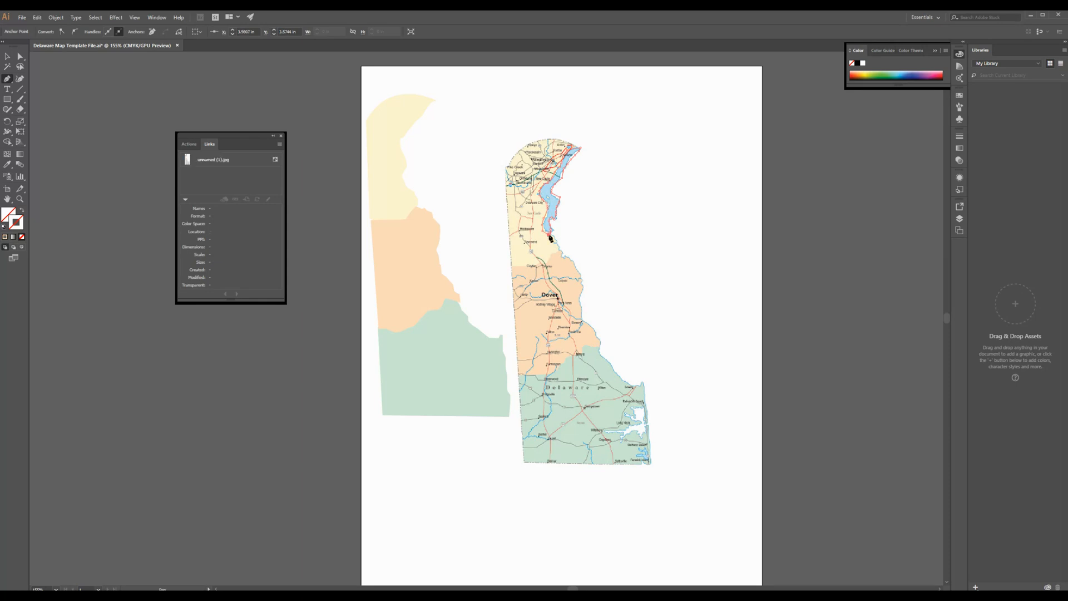
{"action": "left_click", "coordinate": [550, 237]}
{"action": "left_click", "coordinate": [550, 233]}
Step: Fill the river shape with blue sampled from the map, move it against the yellow county shape's eastern shoreline, and deselect it
{"action": "left_click", "coordinate": [7, 164]}
{"action": "left_click", "coordinate": [549, 185]}
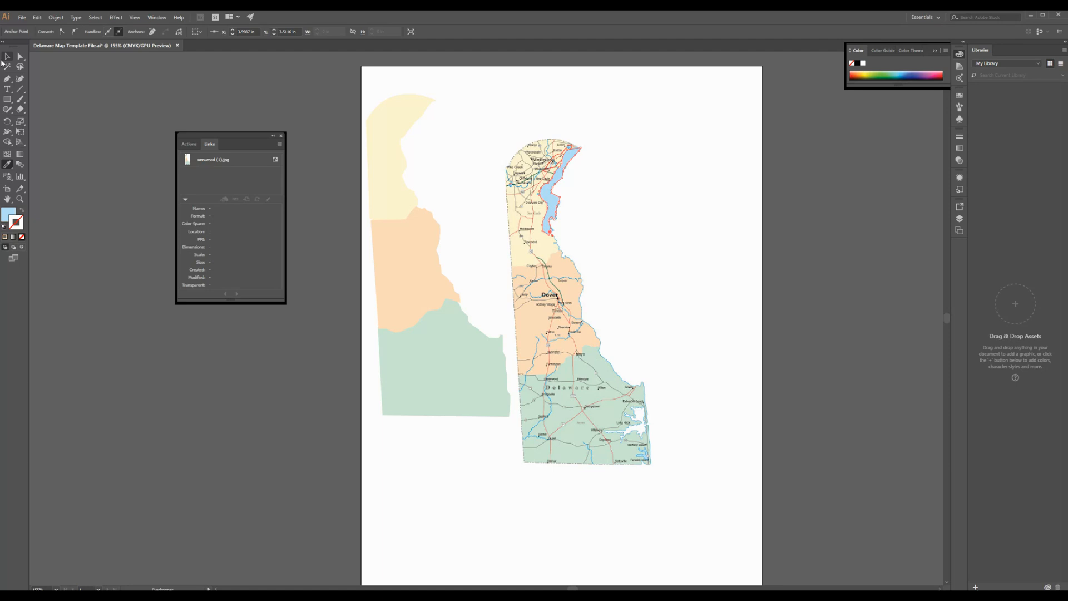
{"action": "left_click", "coordinate": [7, 56]}
{"action": "left_click_drag", "start_coordinate": [556, 203], "coordinate": [410, 157]}
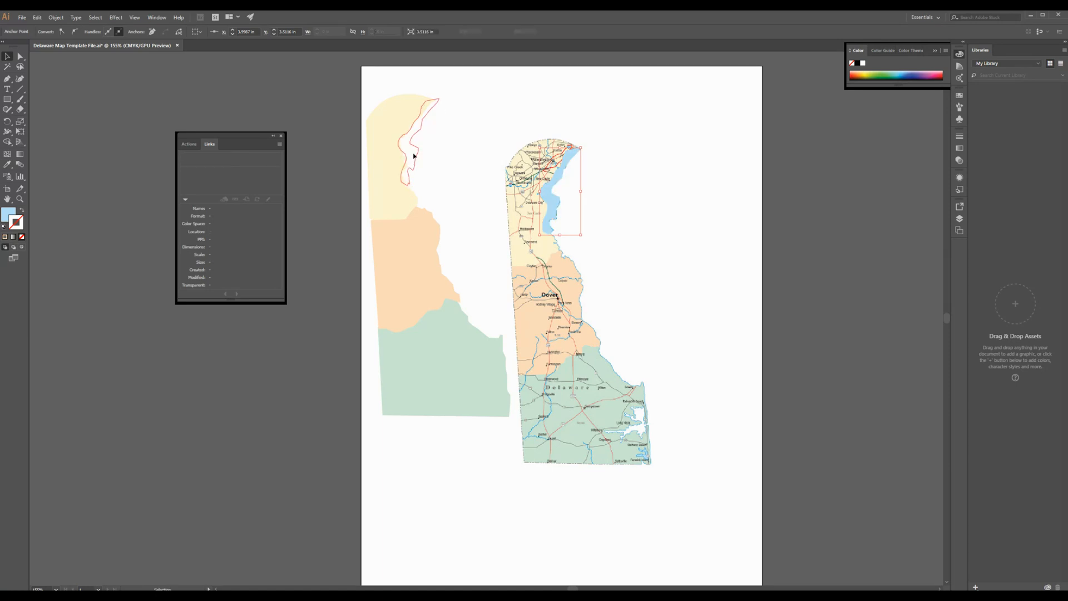
{"action": "left_click", "coordinate": [459, 152]}
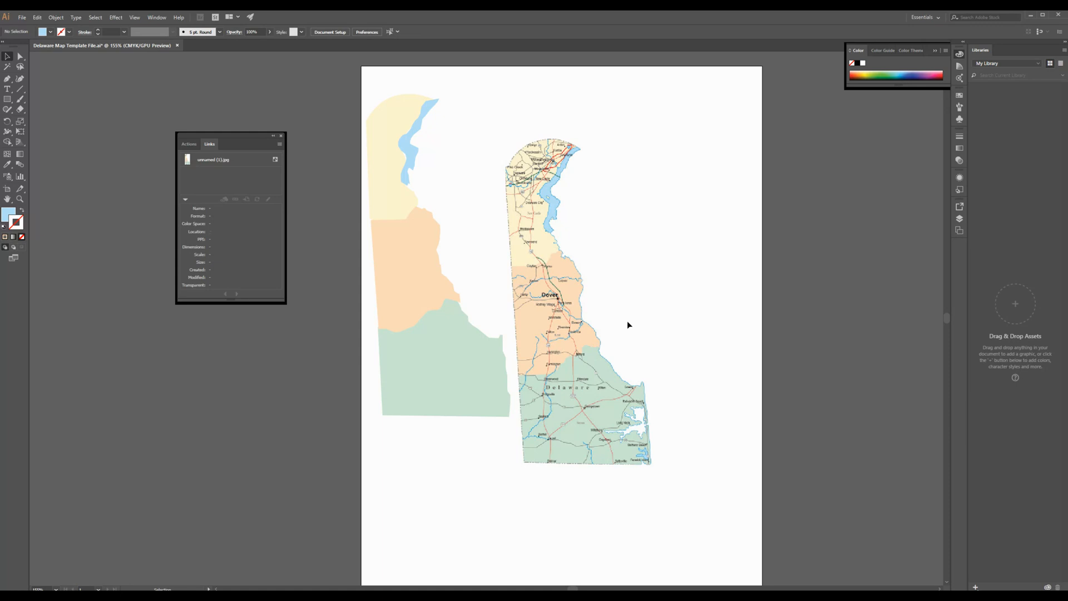
Step: Trace the white bay on the southern county's east coast with the Pen tool, using no fill or stroke
{"action": "key", "text": "p"}
{"action": "left_click", "coordinate": [7, 79]}
{"action": "left_click", "coordinate": [9, 215]}
{"action": "left_click", "coordinate": [23, 237]}
{"action": "left_click", "coordinate": [632, 408]}
{"action": "left_click", "coordinate": [635, 418]}
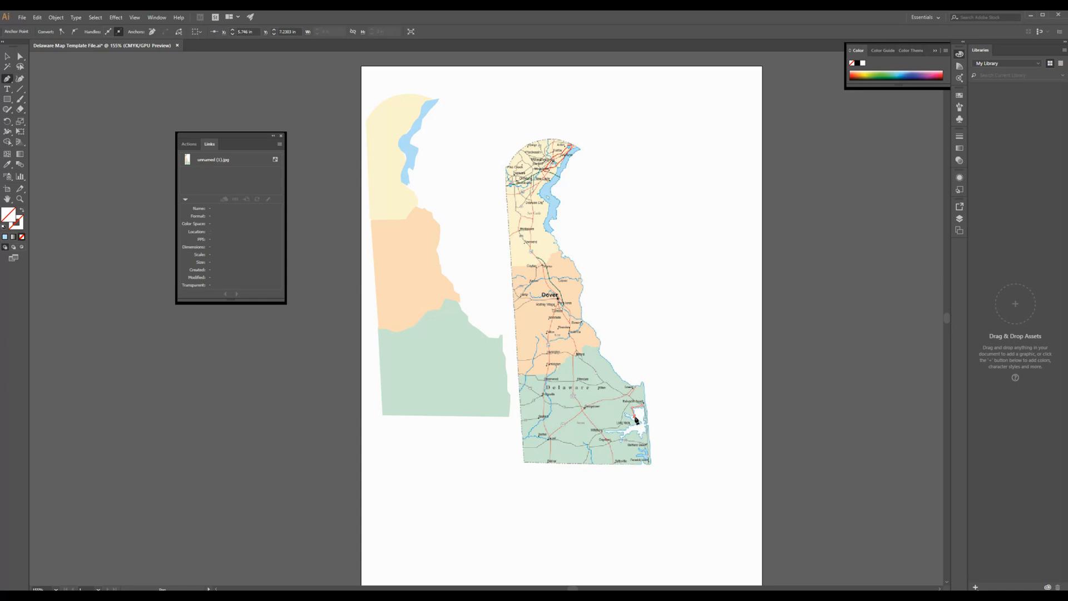
{"action": "left_click", "coordinate": [635, 420]}
{"action": "left_click", "coordinate": [635, 422]}
{"action": "left_click", "coordinate": [638, 429]}
{"action": "left_click", "coordinate": [614, 435]}
{"action": "left_click", "coordinate": [622, 441]}
{"action": "left_click", "coordinate": [641, 437]}
{"action": "left_click", "coordinate": [644, 428]}
{"action": "left_click", "coordinate": [646, 416]}
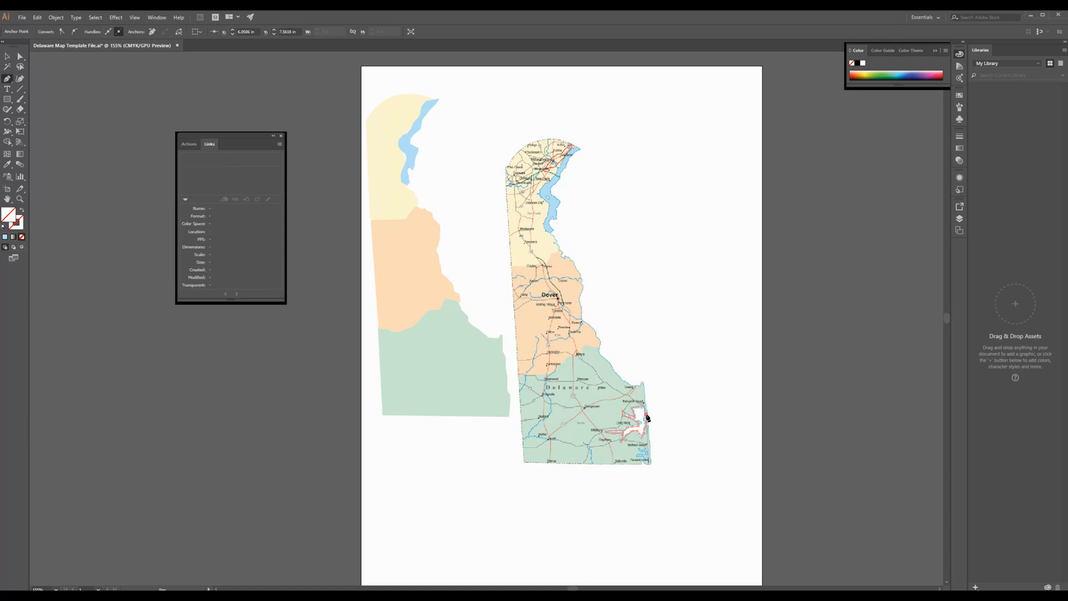
{"action": "left_click", "coordinate": [642, 405]}
Step: Move the bay outline onto the green shape's eastern edge and fill it with white sampled from the map's bay
{"action": "key", "text": "v"}
{"action": "left_click_drag", "start_coordinate": [639, 428], "coordinate": [485, 392]}
{"action": "left_click", "coordinate": [648, 429]}
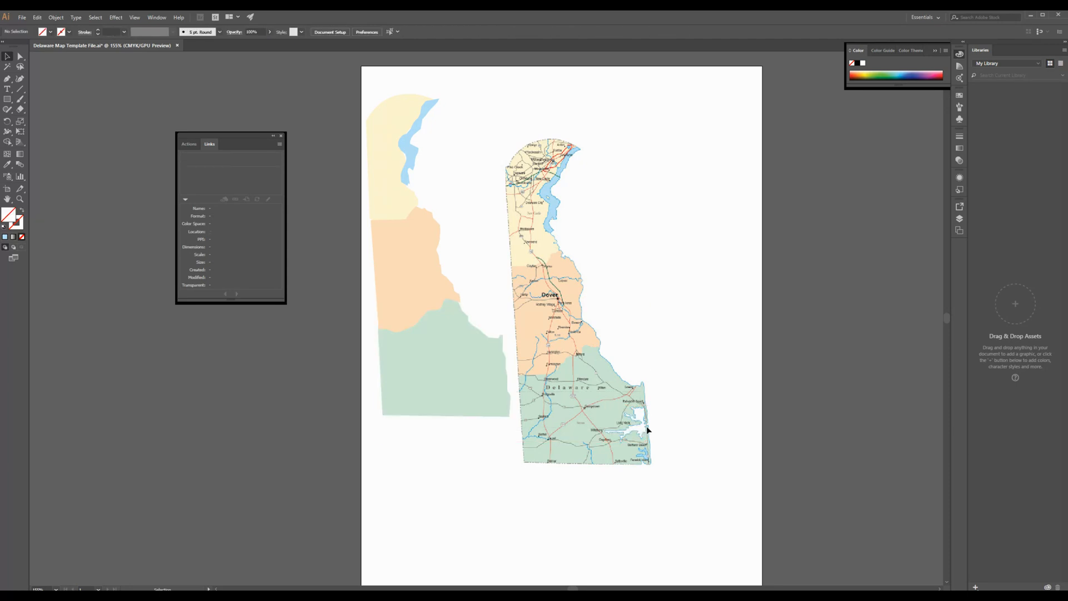
{"action": "left_click", "coordinate": [645, 435]}
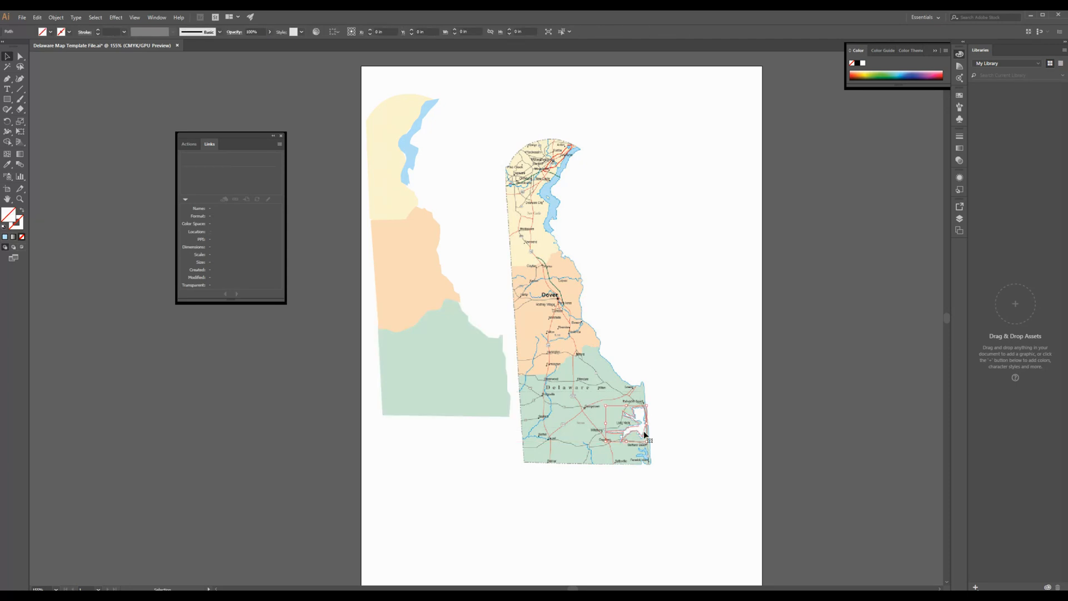
{"action": "left_click_drag", "start_coordinate": [645, 435], "coordinate": [505, 397]}
{"action": "left_click", "coordinate": [7, 164]}
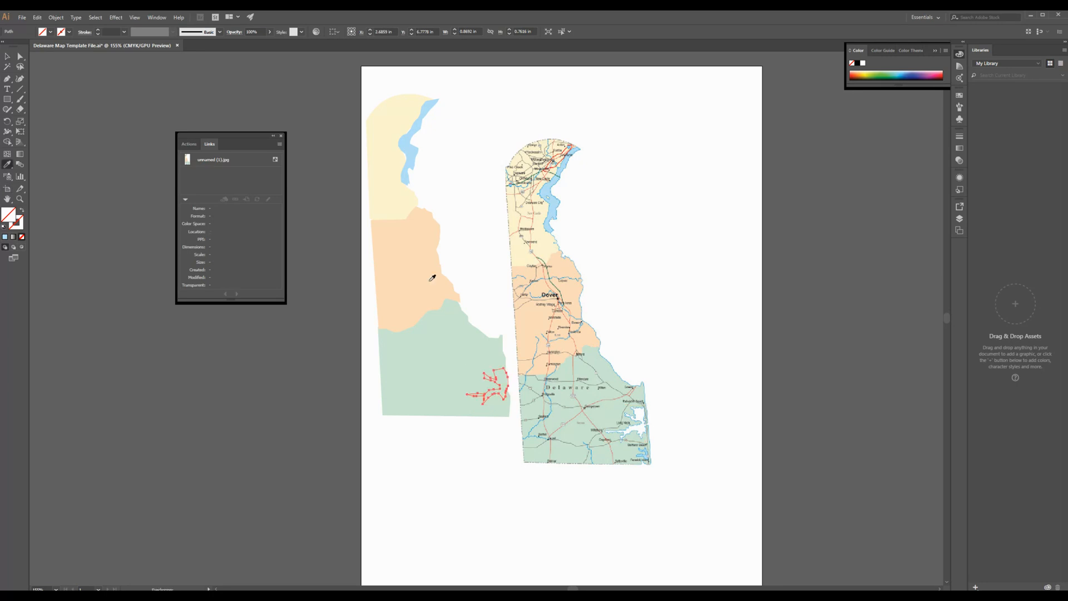
{"action": "left_click", "coordinate": [640, 412]}
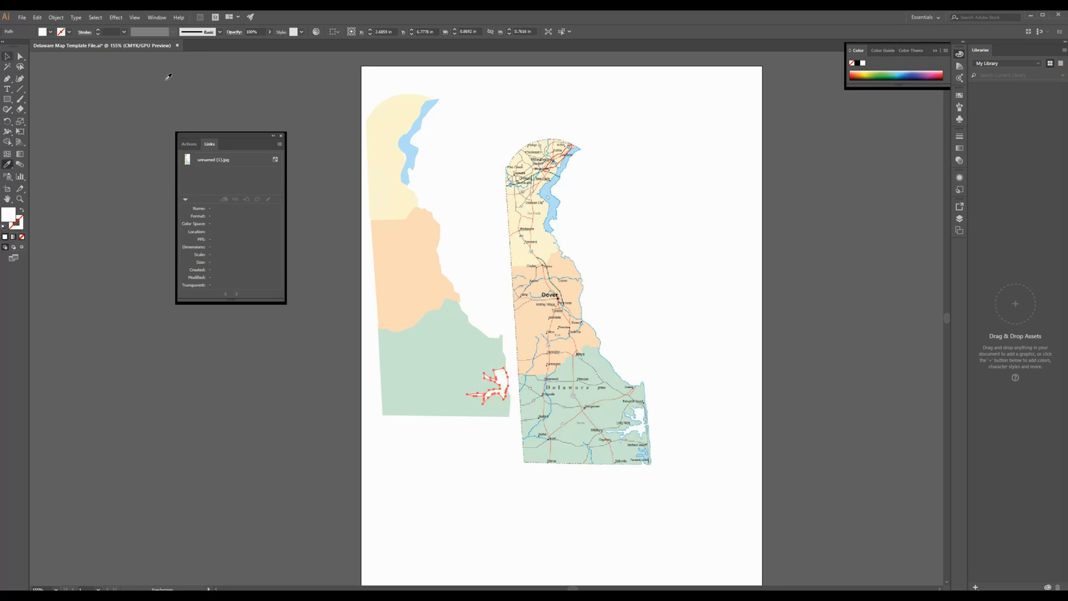
Step: Deselect the white bay shape and set up the Pen tool with no fill and a red (RGB 193, 27, 27) 2 pt stroke
{"action": "left_click", "coordinate": [7, 57]}
{"action": "left_click", "coordinate": [548, 116]}
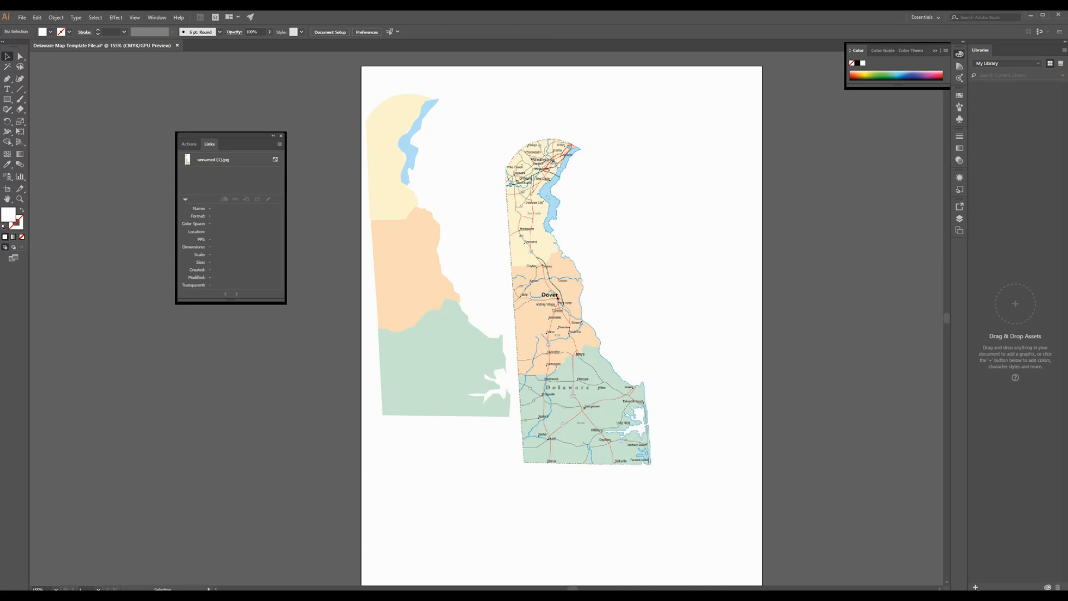
{"action": "left_click", "coordinate": [9, 79]}
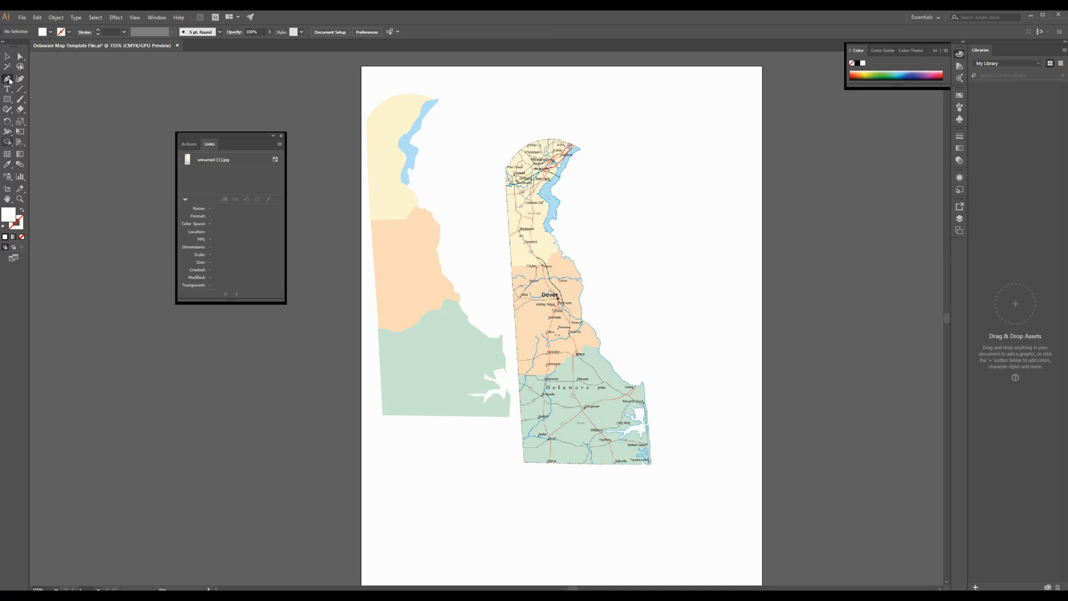
{"action": "left_click", "coordinate": [21, 236]}
{"action": "left_click", "coordinate": [16, 225]}
{"action": "double_click", "coordinate": [16, 224]}
{"action": "left_click", "coordinate": [516, 243]}
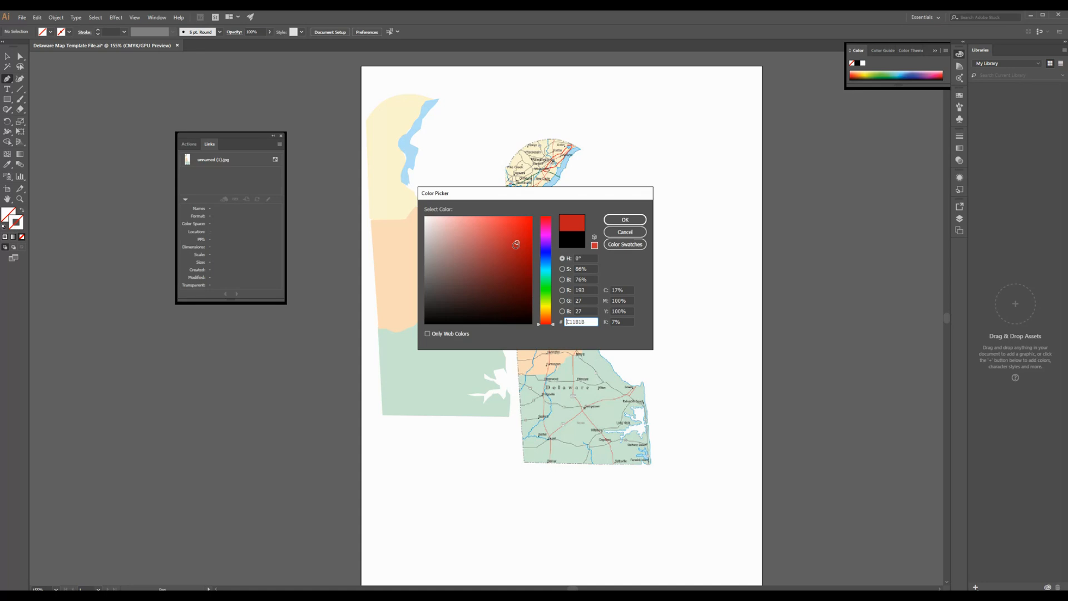
{"action": "left_click", "coordinate": [625, 220]}
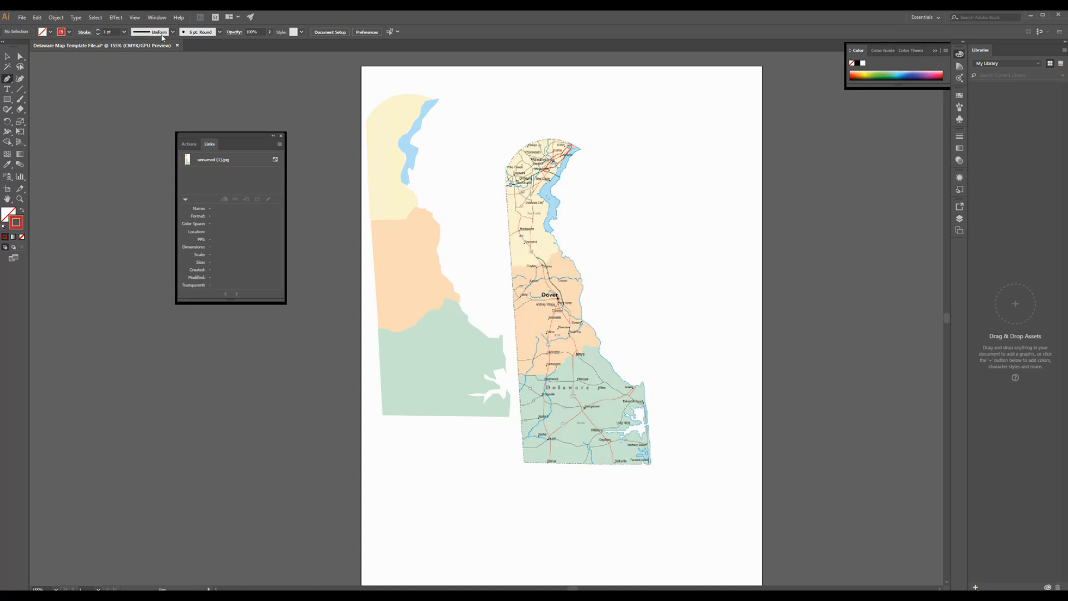
{"action": "left_click", "coordinate": [98, 30]}
{"action": "left_click", "coordinate": [98, 30]}
Step: Trace the main highway on the map image with the Pen tool, from the southern border through Dover into the northern county
{"action": "left_click", "coordinate": [613, 463]}
{"action": "left_click", "coordinate": [610, 443]}
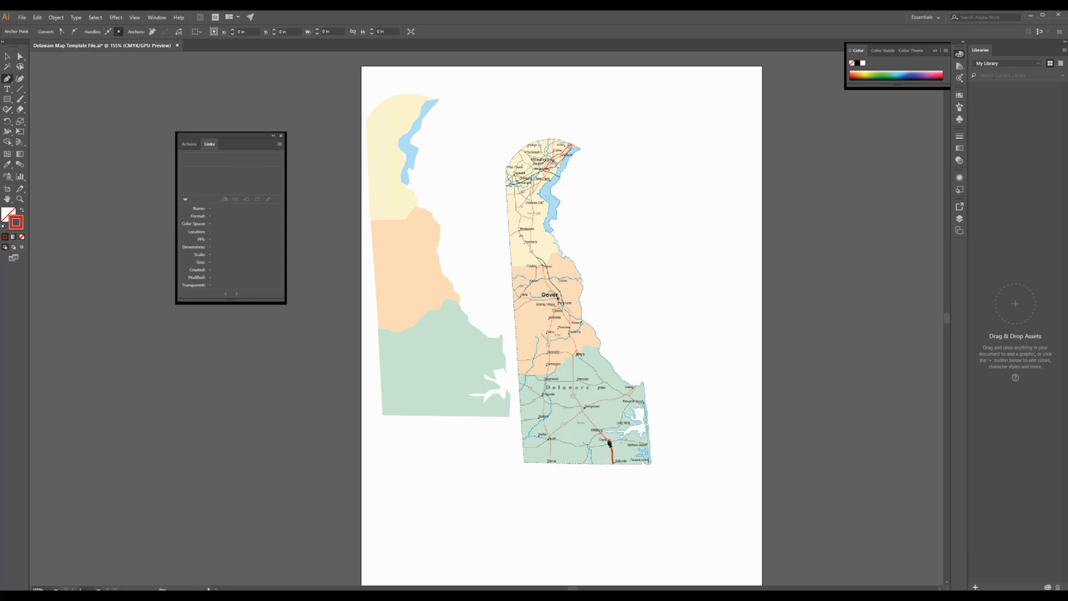
{"action": "left_click", "coordinate": [591, 419]}
{"action": "left_click", "coordinate": [579, 403]}
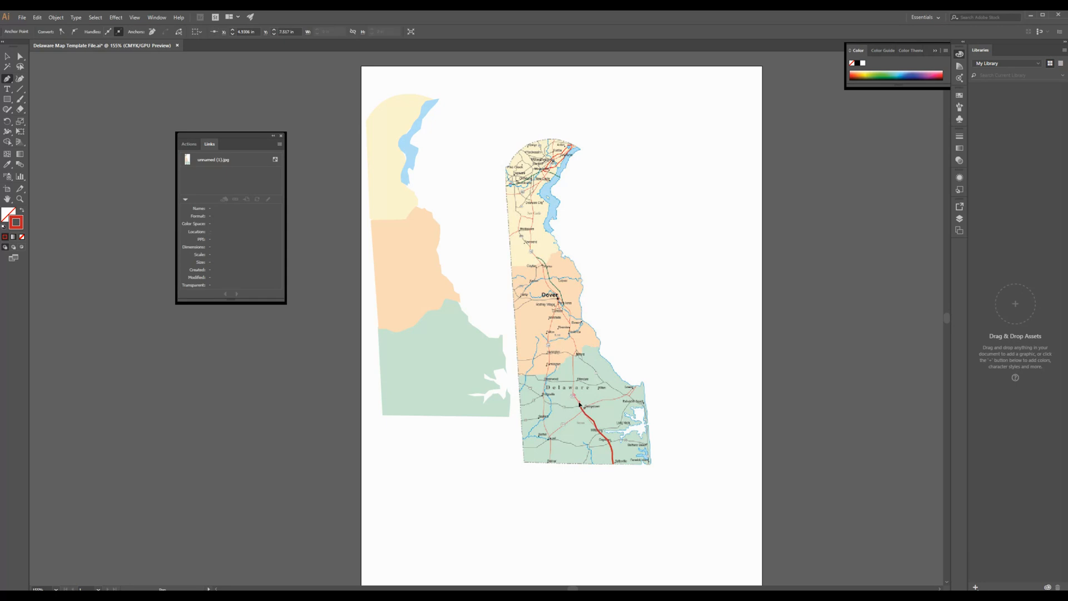
{"action": "left_click", "coordinate": [570, 363]}
{"action": "left_click", "coordinate": [574, 354]}
{"action": "left_click", "coordinate": [572, 341]}
{"action": "left_click", "coordinate": [568, 311]}
{"action": "left_click", "coordinate": [557, 299]}
{"action": "left_click", "coordinate": [537, 259]}
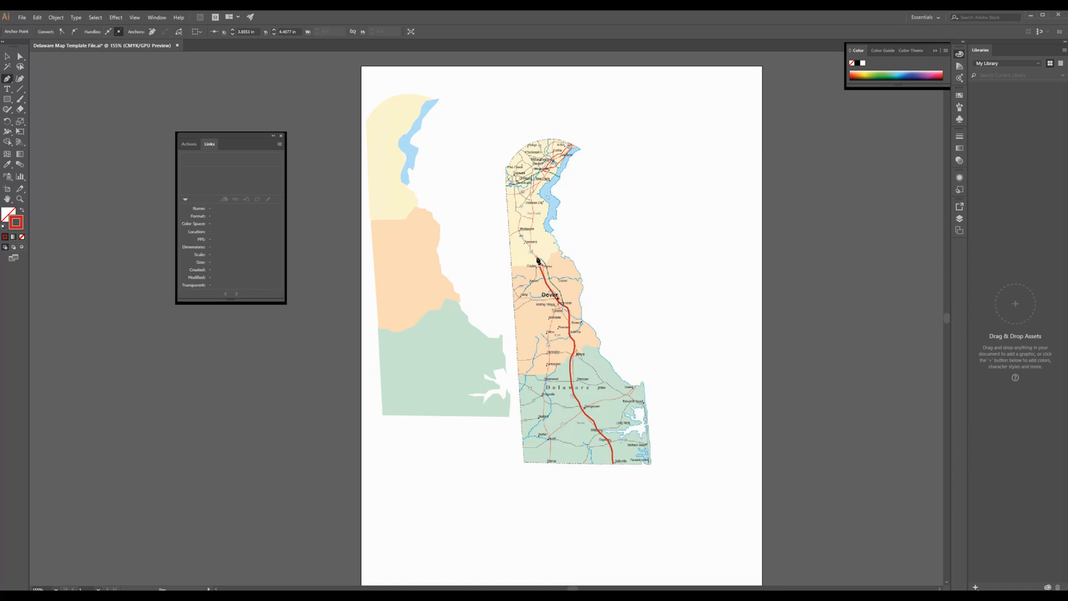
{"action": "left_click", "coordinate": [531, 247]}
{"action": "left_click", "coordinate": [530, 207]}
{"action": "left_click", "coordinate": [532, 181]}
{"action": "left_click", "coordinate": [529, 128]}
{"action": "left_click", "coordinate": [5, 57]}
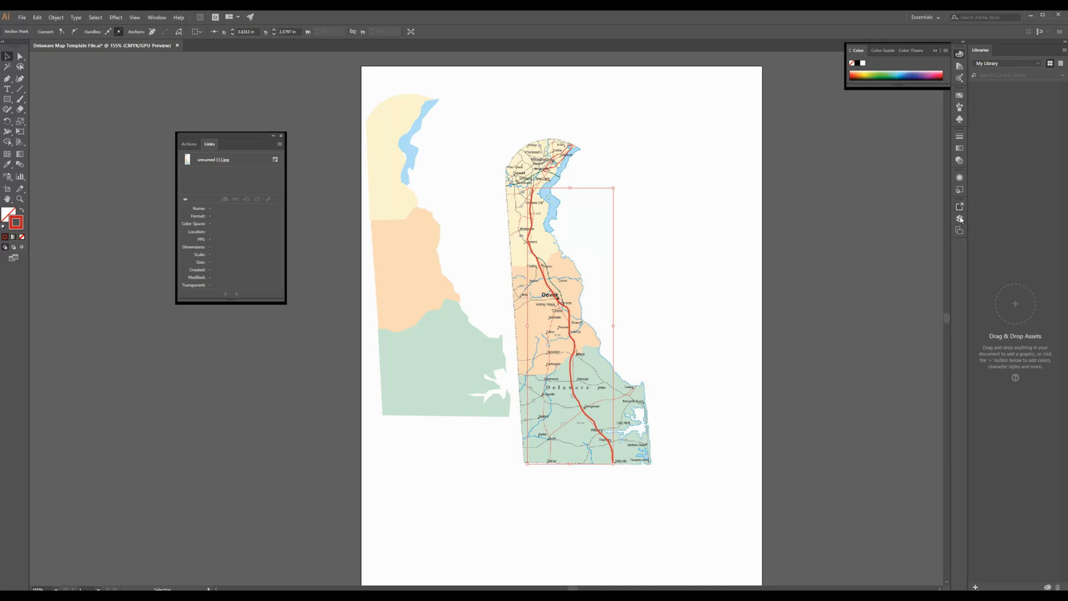
Step: Set the red road line's stroke weight to 0.75 pt, move it onto the traced county shapes, and deselect it
{"action": "left_click", "coordinate": [960, 136]}
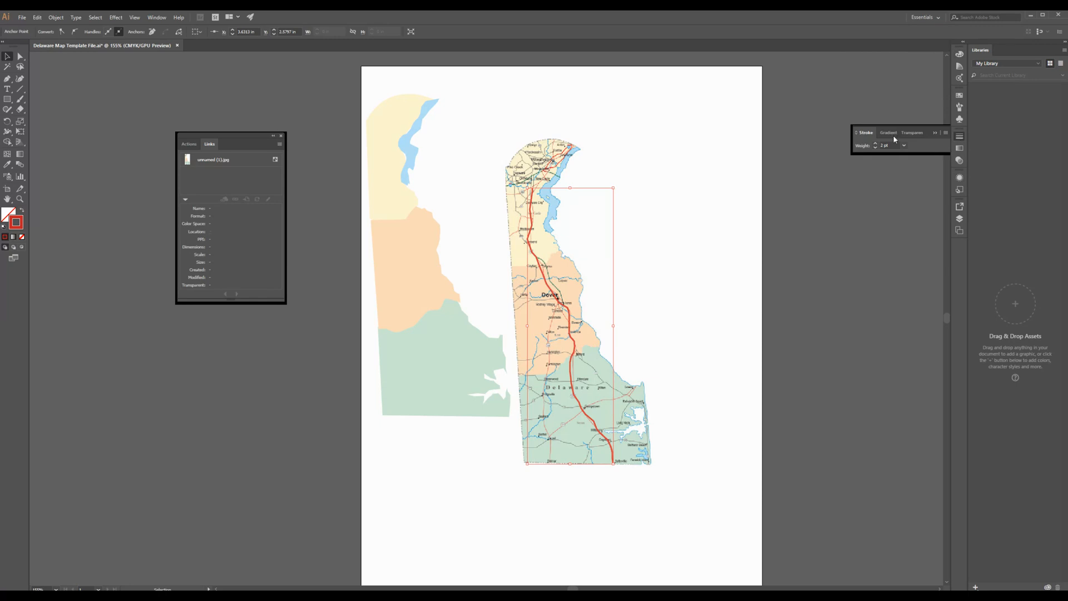
{"action": "left_click", "coordinate": [875, 147]}
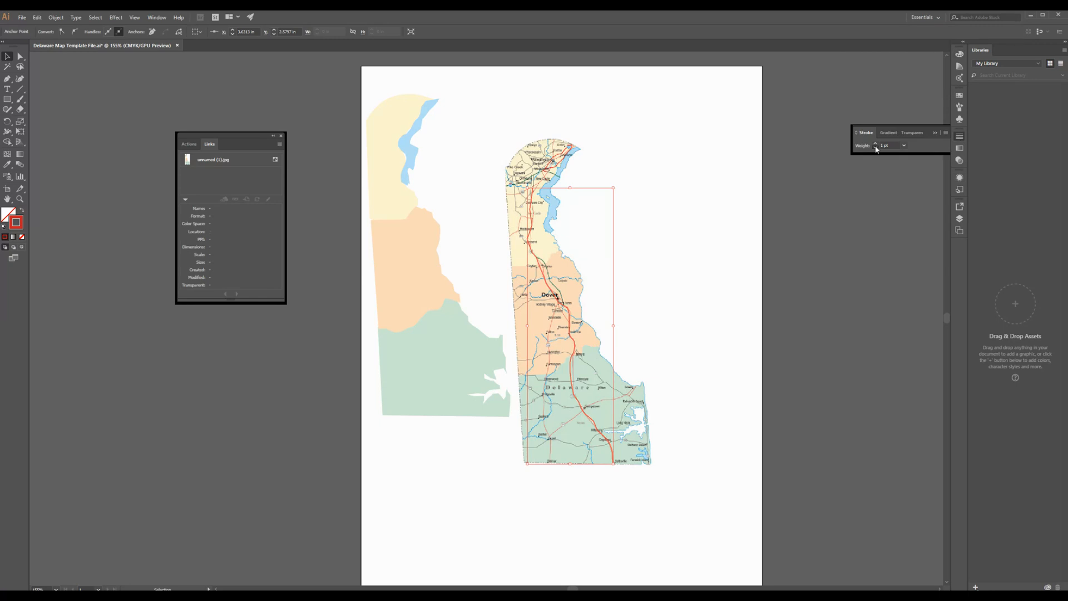
{"action": "left_click", "coordinate": [876, 148]}
{"action": "left_click", "coordinate": [646, 224]}
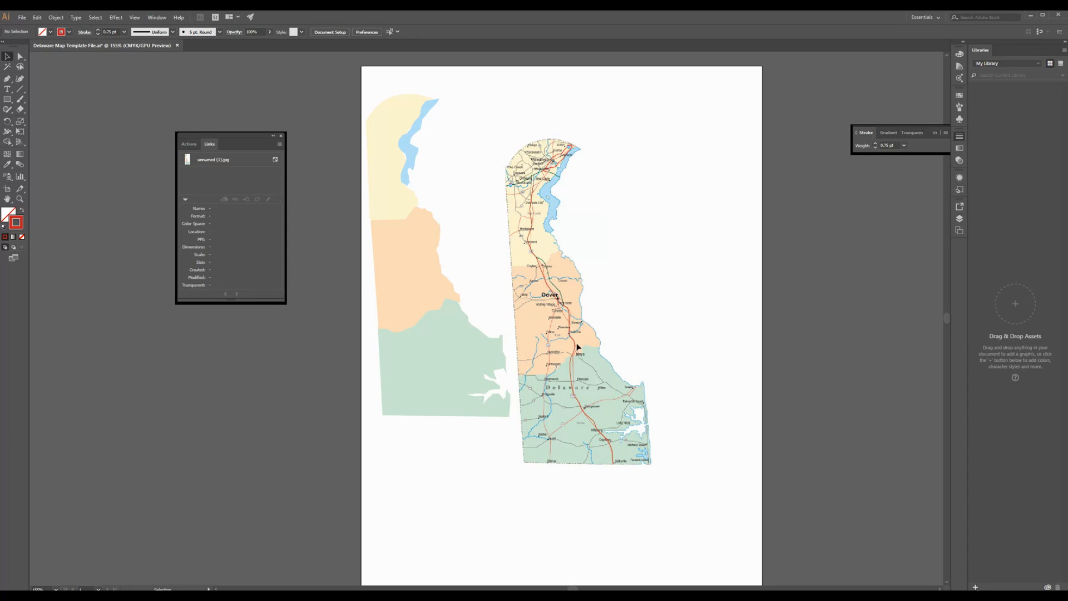
{"action": "left_click_drag", "start_coordinate": [577, 347], "coordinate": [427, 295]}
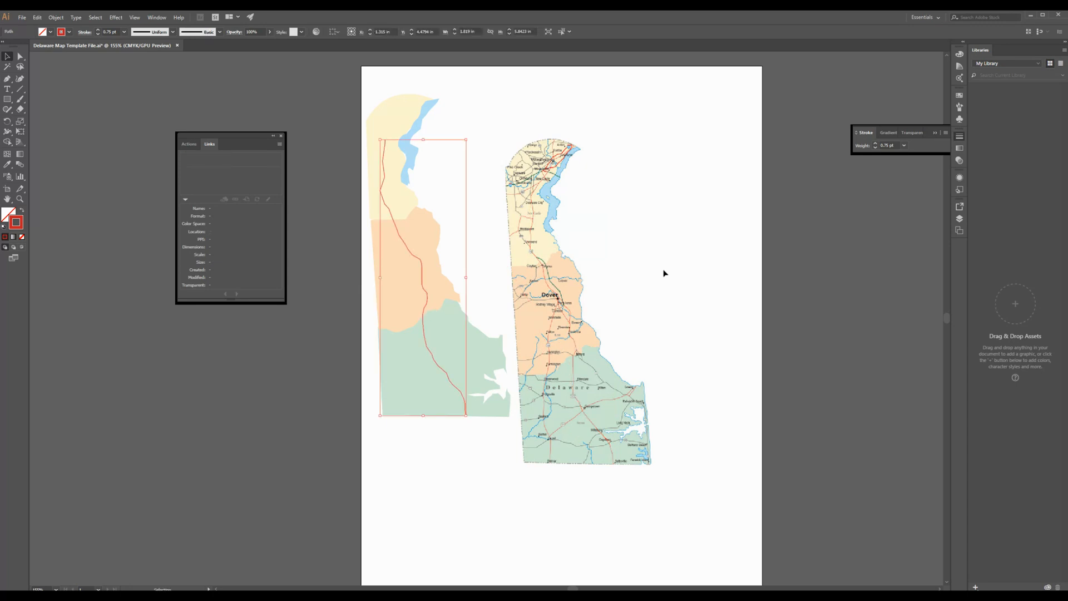
{"action": "left_click", "coordinate": [625, 288]}
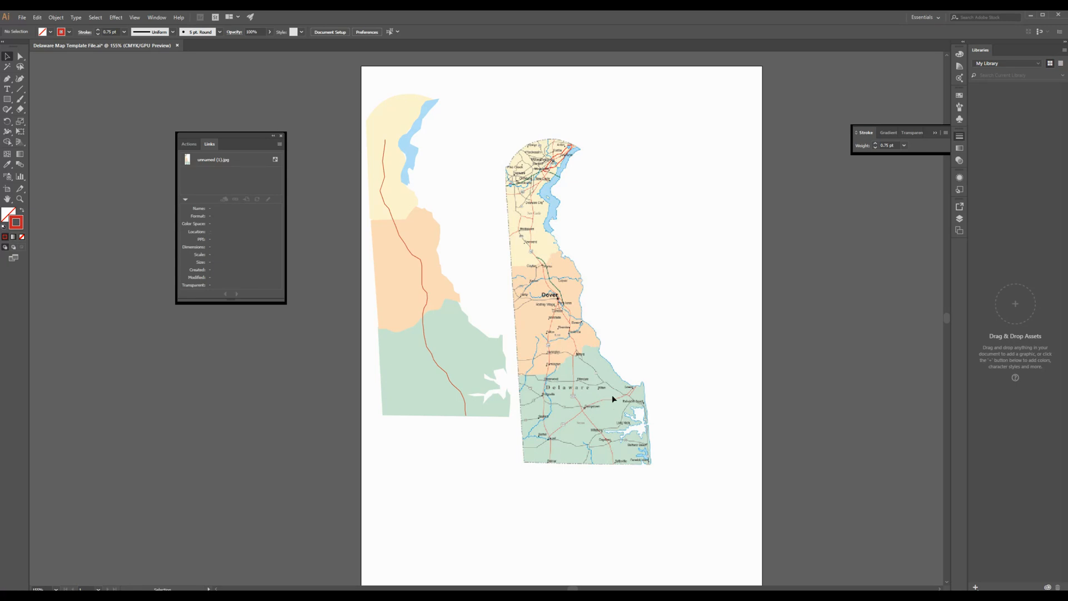
Step: Add the text label "Dover" in the empty artboard area east of the map image
{"action": "left_click", "coordinate": [8, 90]}
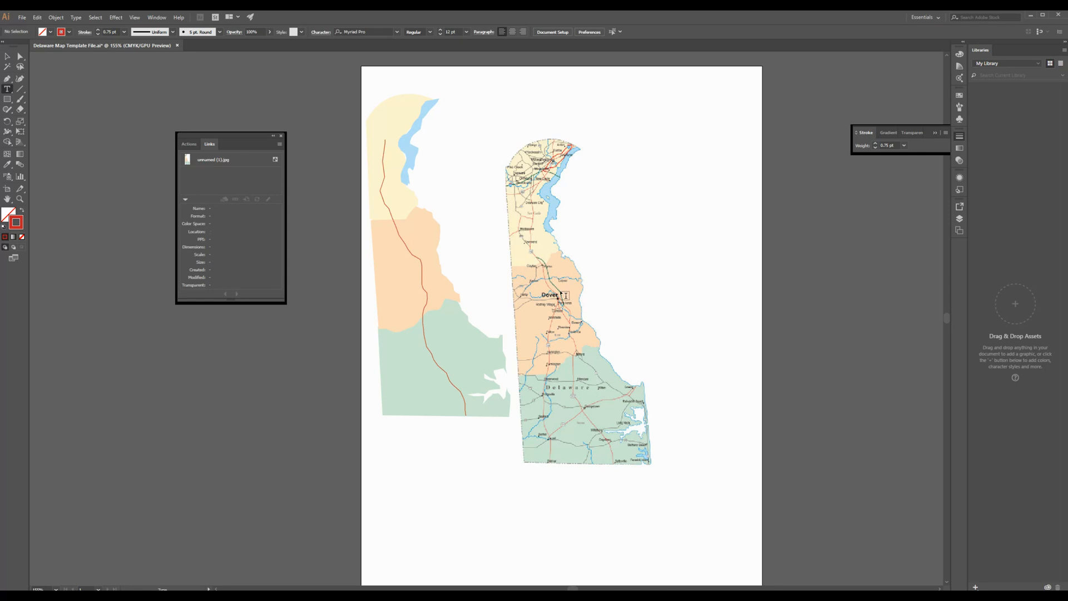
{"action": "left_click", "coordinate": [639, 290]}
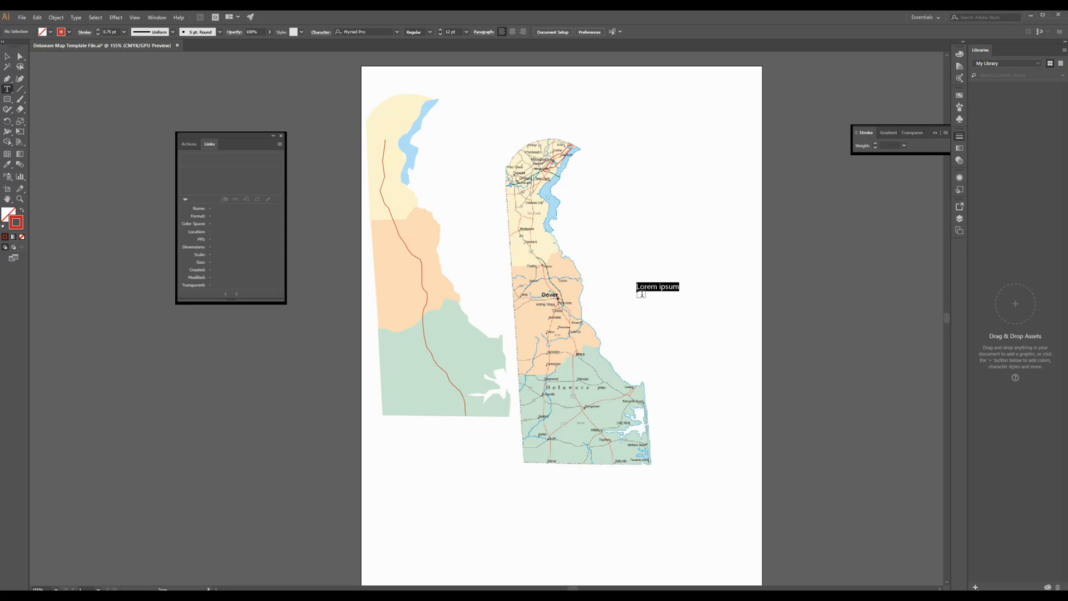
{"action": "type", "text": "Dover"}
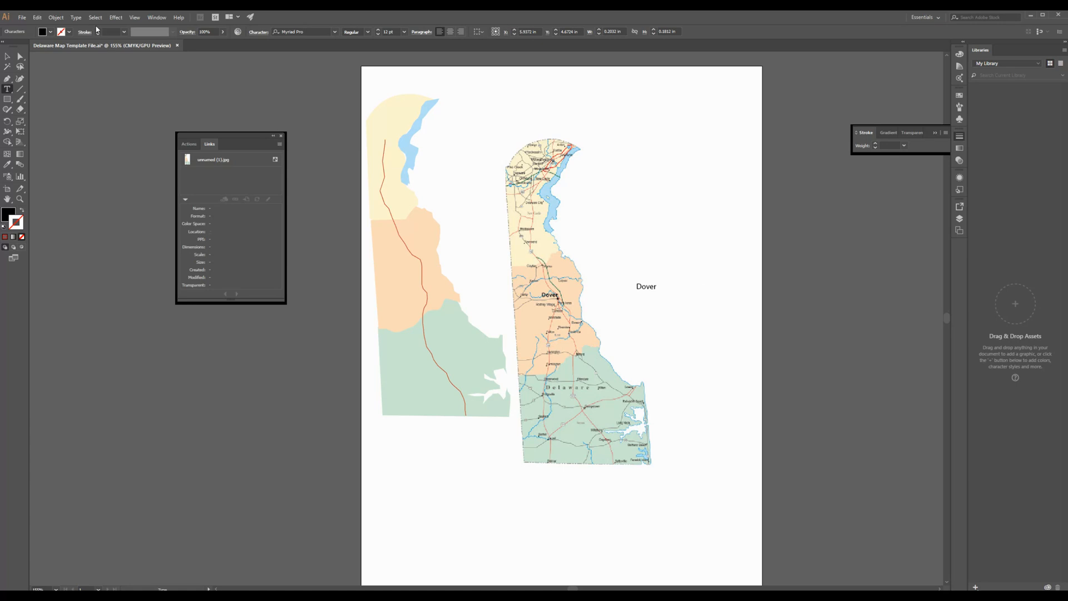
Step: Set the font size of the whole Dover label to 10 pt in the Character settings
{"action": "key", "text": "ctrl+a"}
{"action": "left_click", "coordinate": [280, 136]}
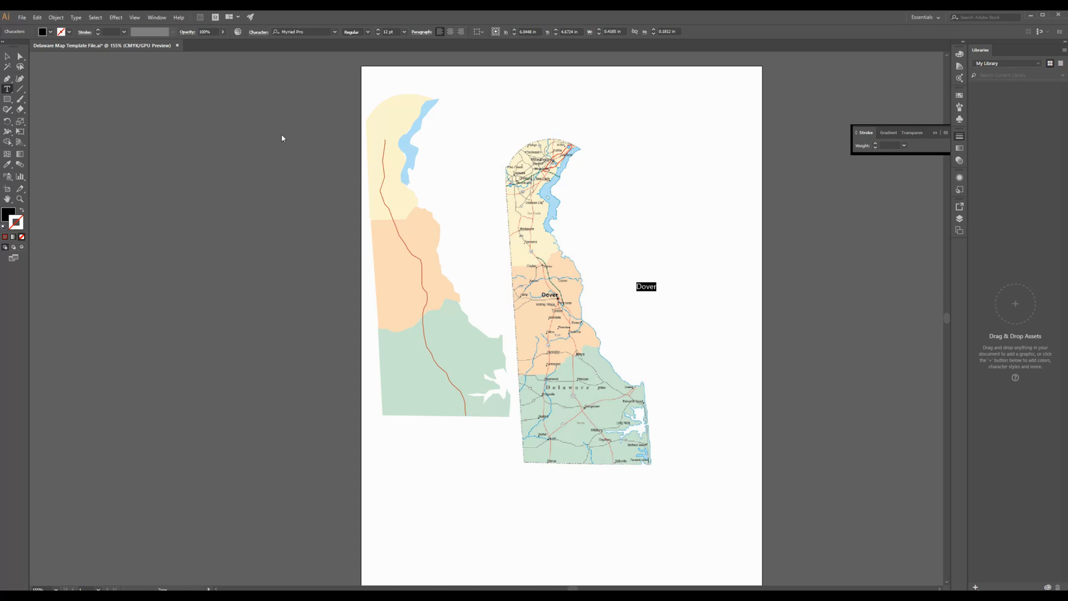
{"action": "left_click", "coordinate": [133, 18]}
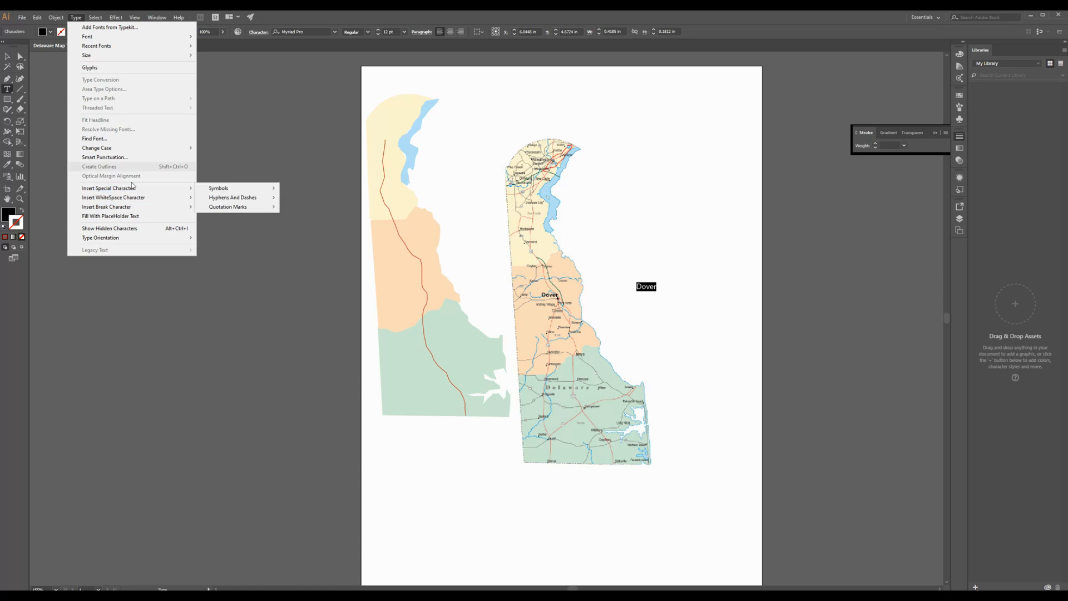
{"action": "key", "text": "Escape"}
{"action": "left_click", "coordinate": [157, 18]}
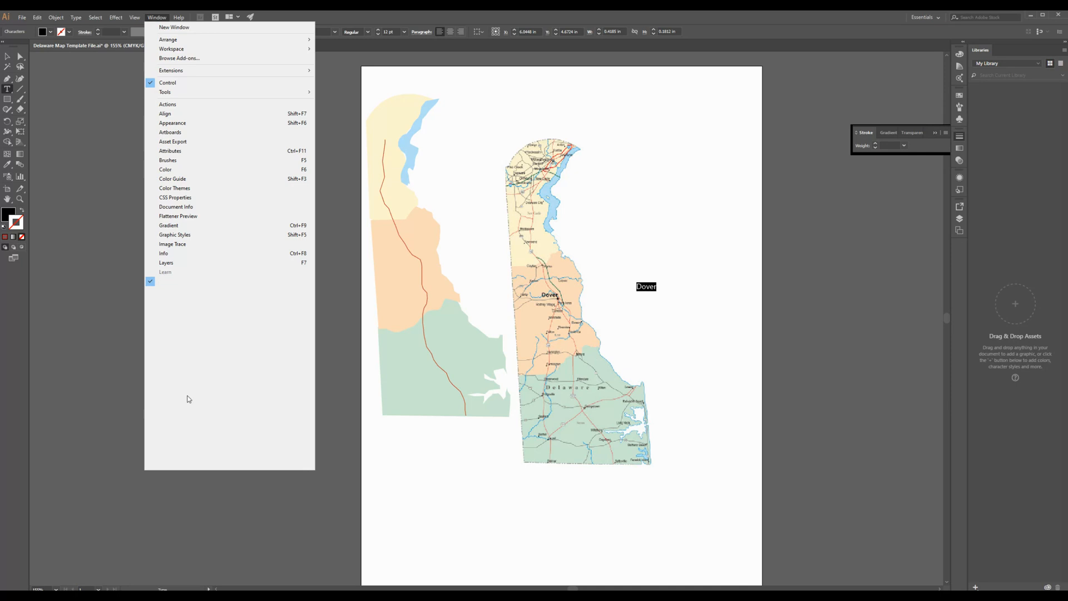
{"action": "mouse_move", "coordinate": [188, 404]}
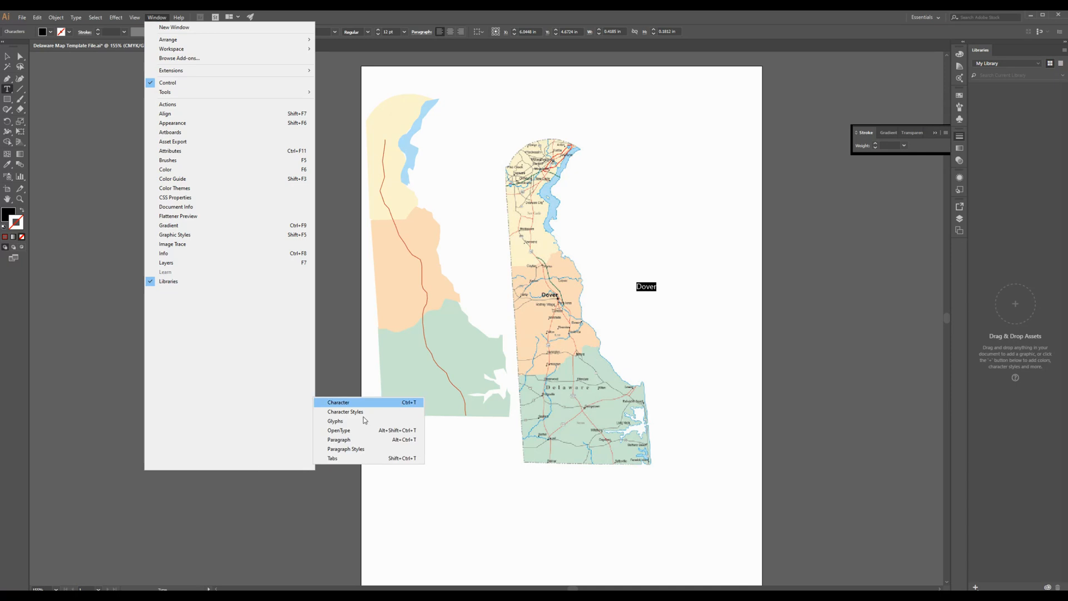
{"action": "left_click", "coordinate": [365, 402]}
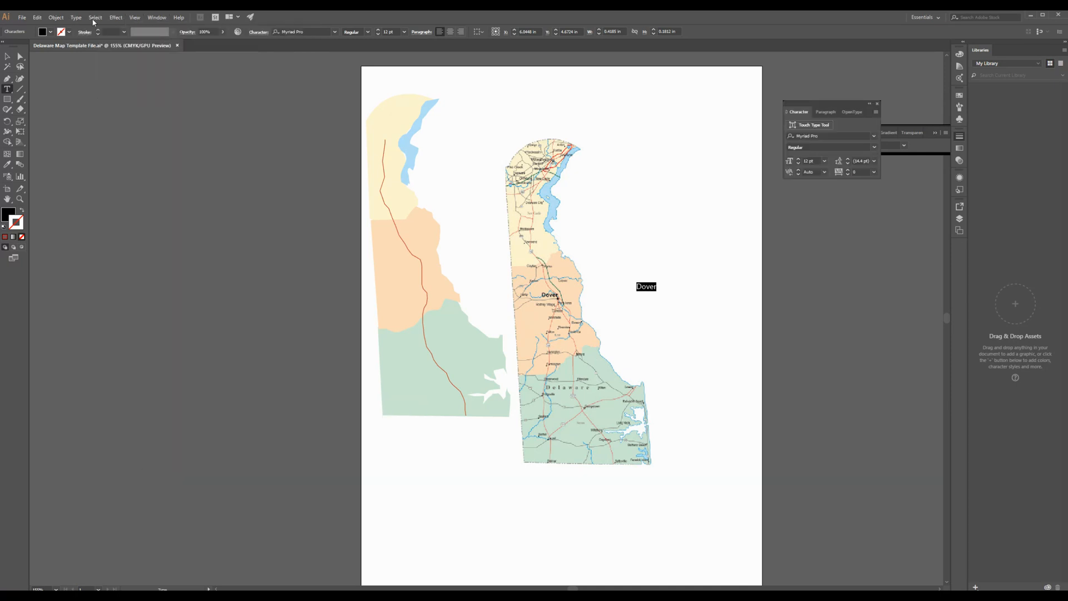
{"action": "left_click_drag", "start_coordinate": [808, 105], "coordinate": [837, 202]}
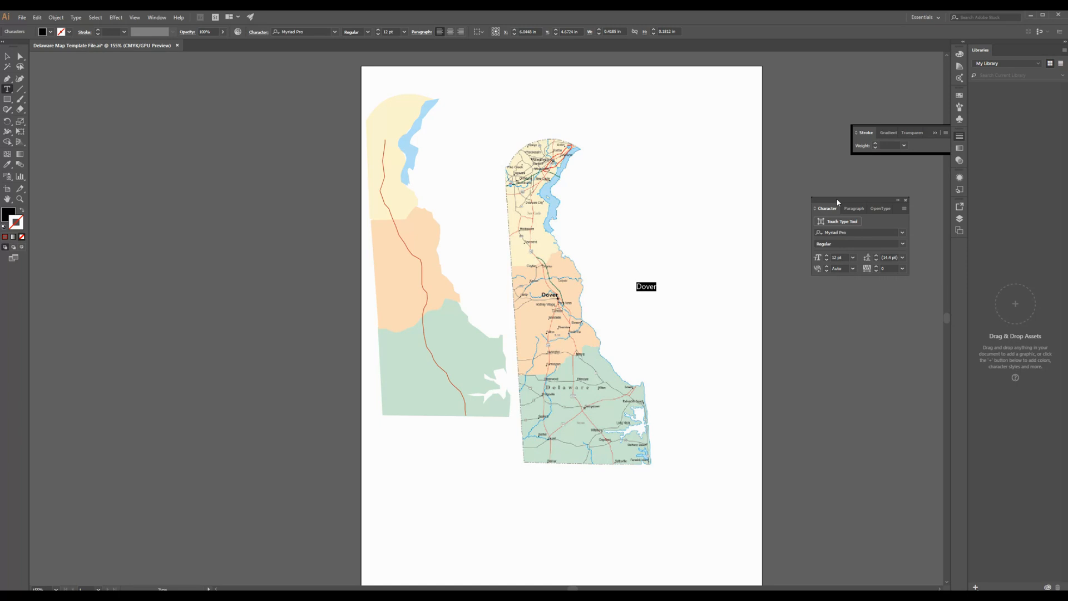
{"action": "left_click", "coordinate": [826, 260]}
{"action": "left_click", "coordinate": [826, 260]}
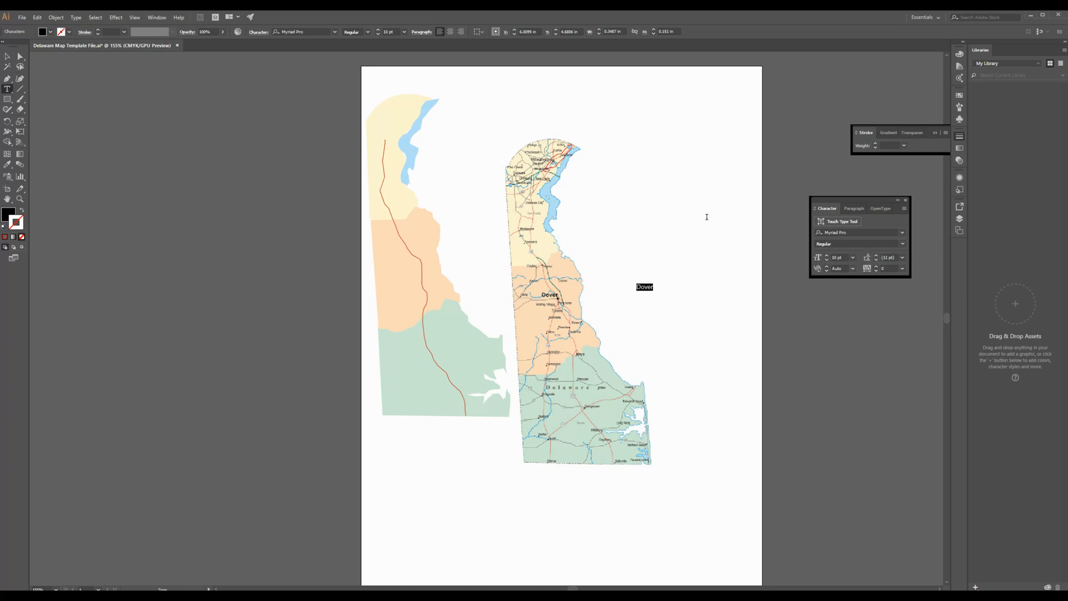
Step: Finish editing the Dover label and move it onto the orange county, just west of the red road
{"action": "key", "text": "Escape"}
{"action": "left_click", "coordinate": [118, 112]}
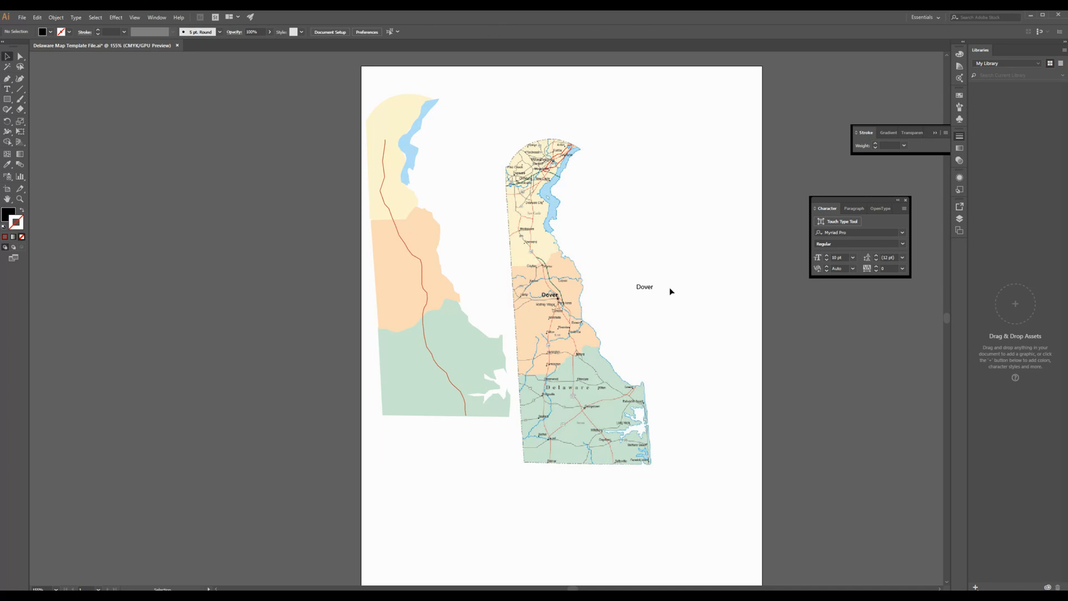
{"action": "left_click_drag", "start_coordinate": [654, 290], "coordinate": [410, 259]}
Step: Toggle Layer 1's visibility to check the traced artwork alone, and delete Layer 1 with the source map image
{"action": "left_click", "coordinate": [960, 219]}
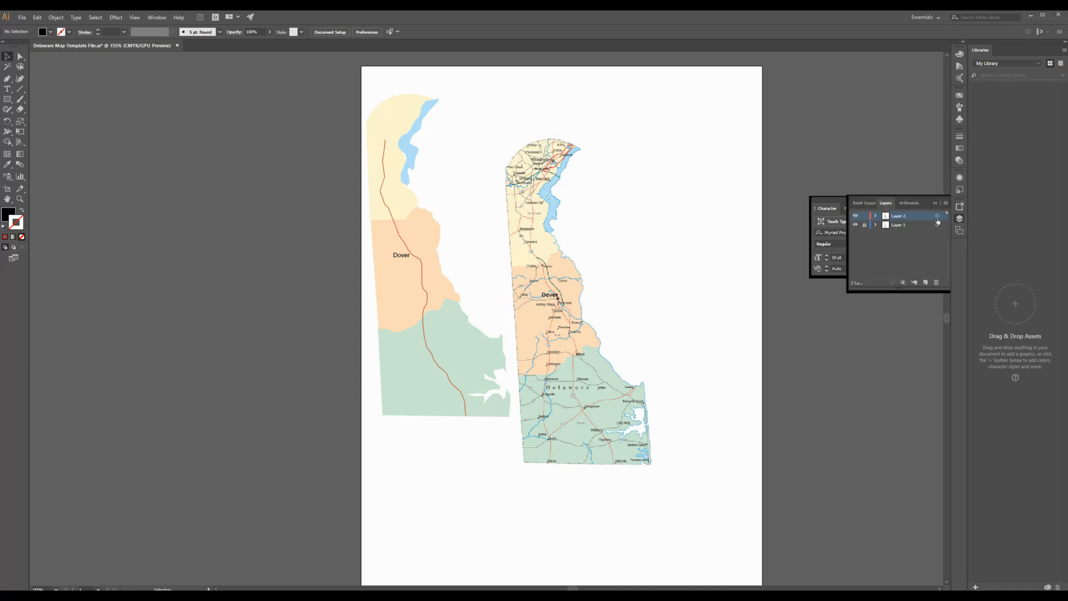
{"action": "left_click", "coordinate": [855, 225]}
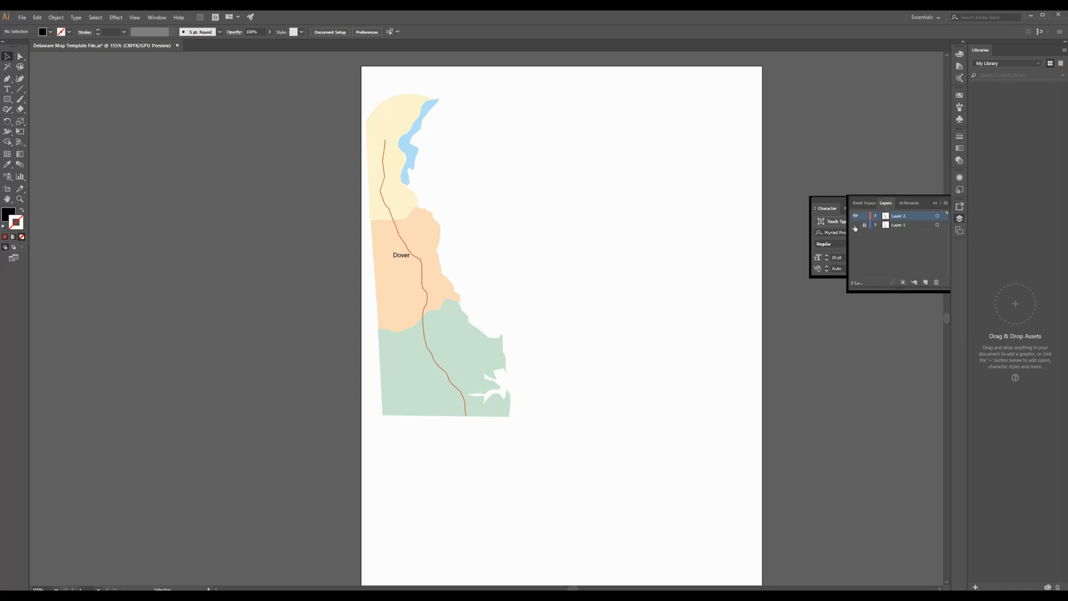
{"action": "left_click", "coordinate": [855, 225]}
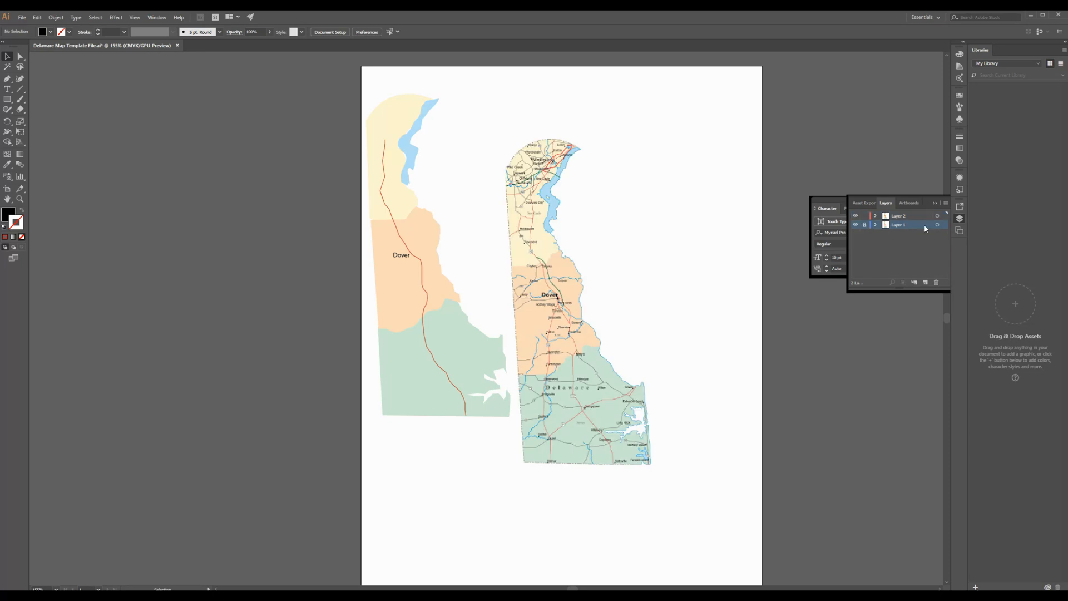
{"action": "left_click", "coordinate": [923, 224]}
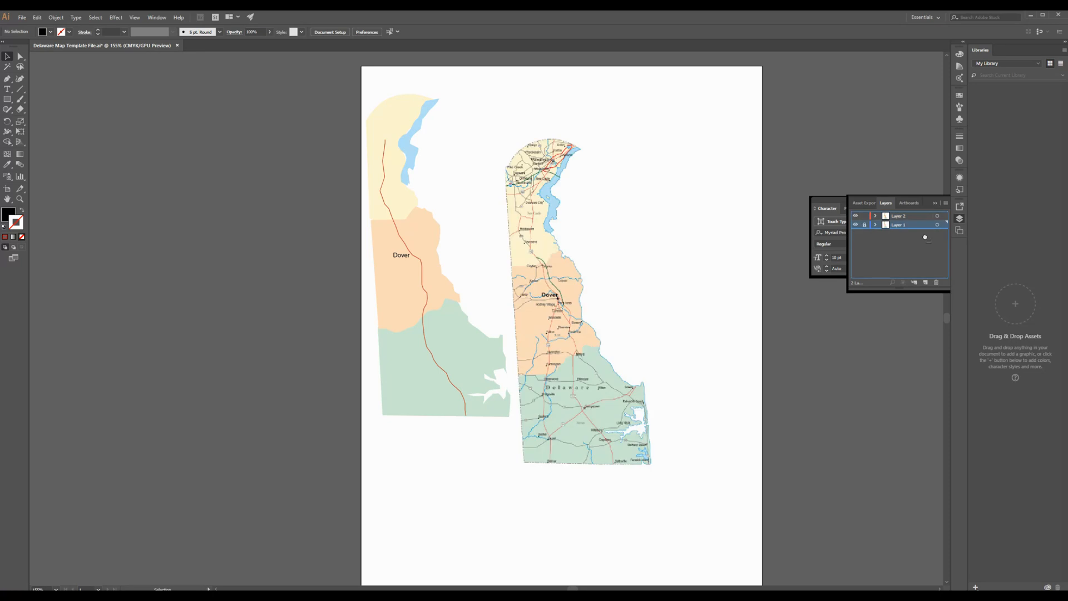
{"action": "left_click", "coordinate": [937, 283]}
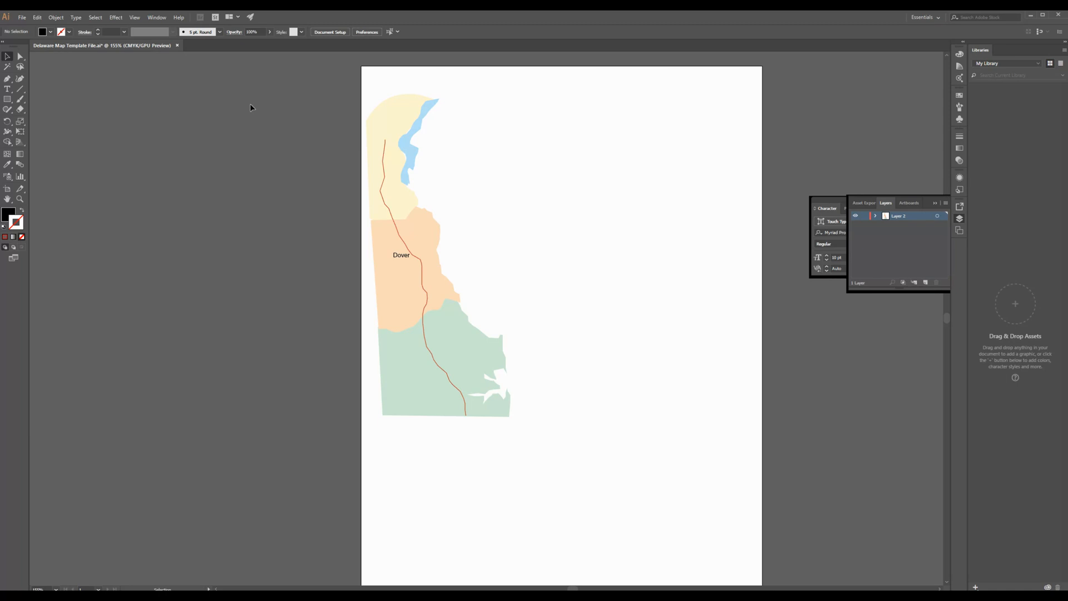
Step: Select all the traced map artwork, move it toward the middle of the artboard, and deselect it
{"action": "left_click_drag", "start_coordinate": [228, 68], "coordinate": [599, 480]}
{"action": "left_click_drag", "start_coordinate": [451, 347], "coordinate": [567, 385]}
{"action": "left_click", "coordinate": [686, 321]}
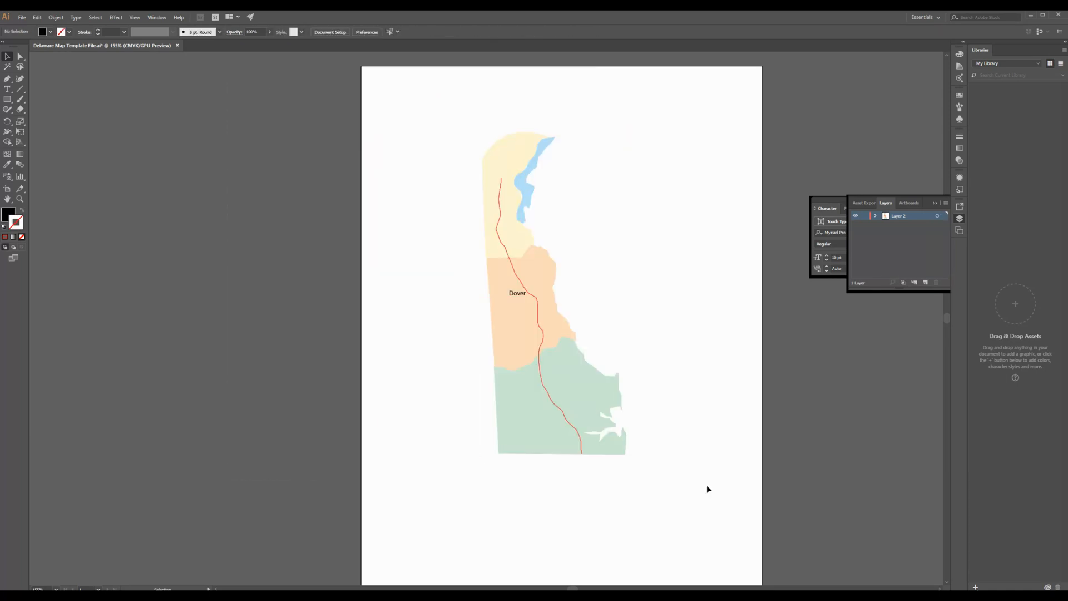